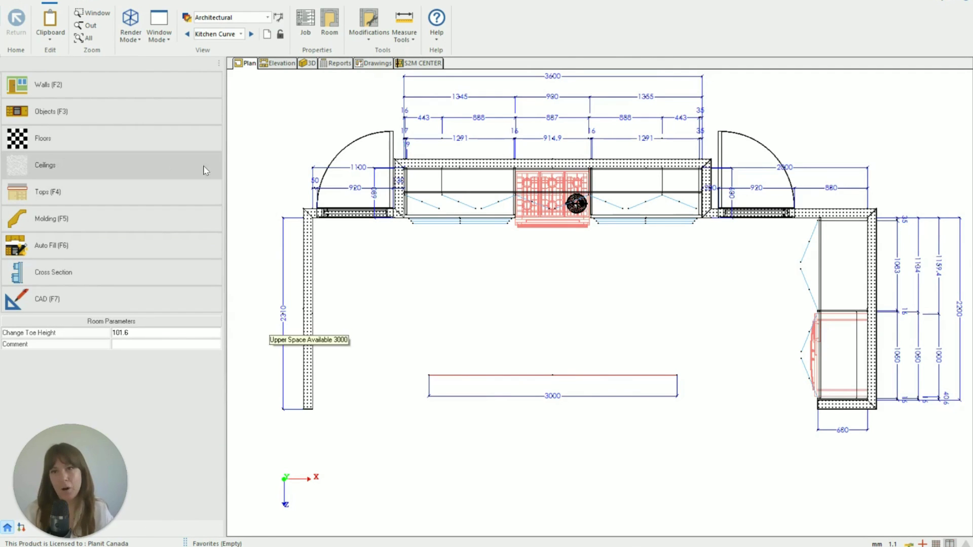
Step: Place a Base Door (Left) cabinet at the left end of the 3000 mm island line and select it
left_click(126, 119)
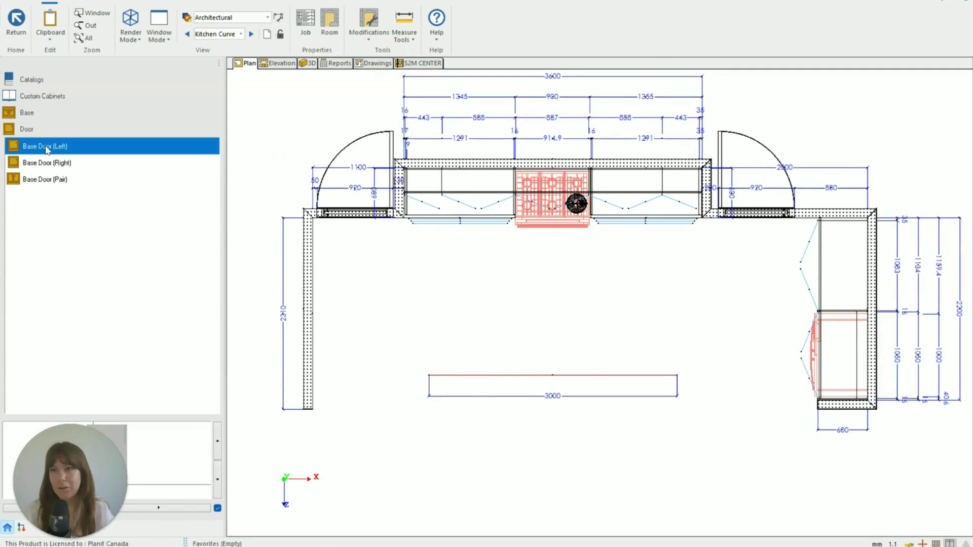
left_click_drag(47, 150, 463, 308)
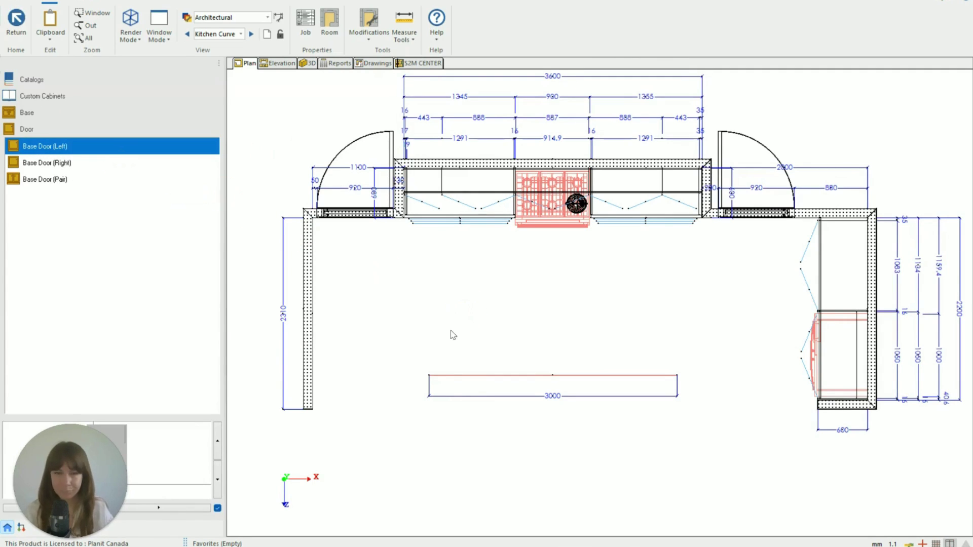
left_click_drag(120, 146, 444, 345)
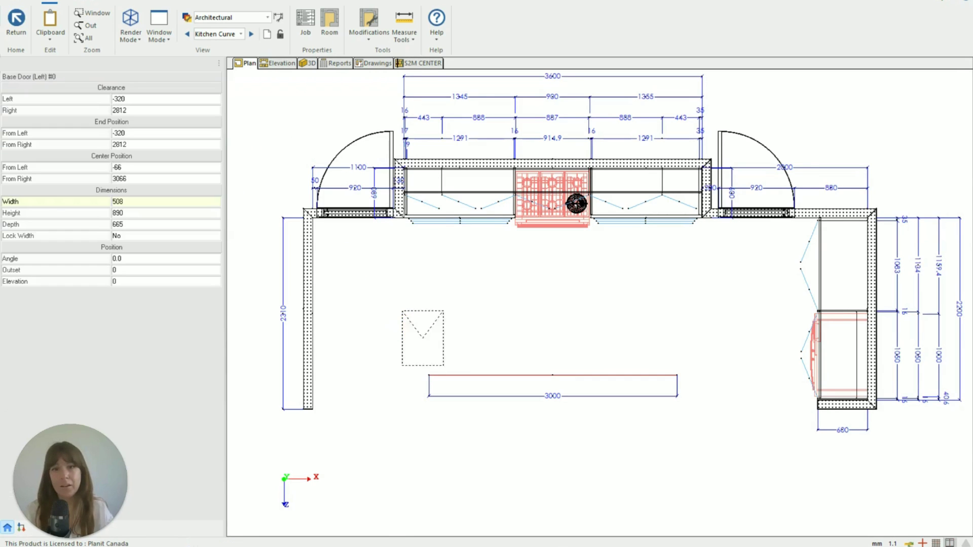
left_click(441, 343)
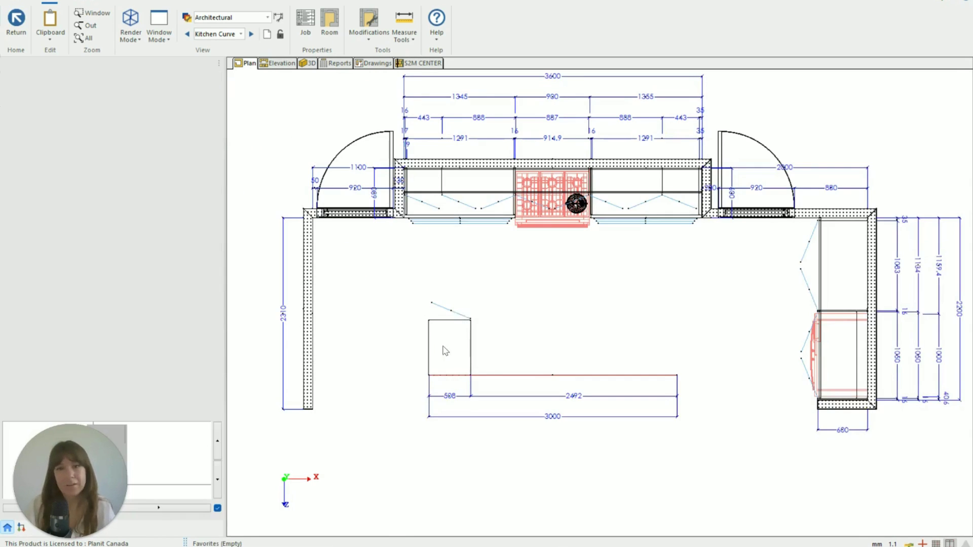
left_click(482, 459)
scroll(457, 368, "up", 1)
scroll(456, 369, "up", 2)
scroll(453, 349, "up", 2)
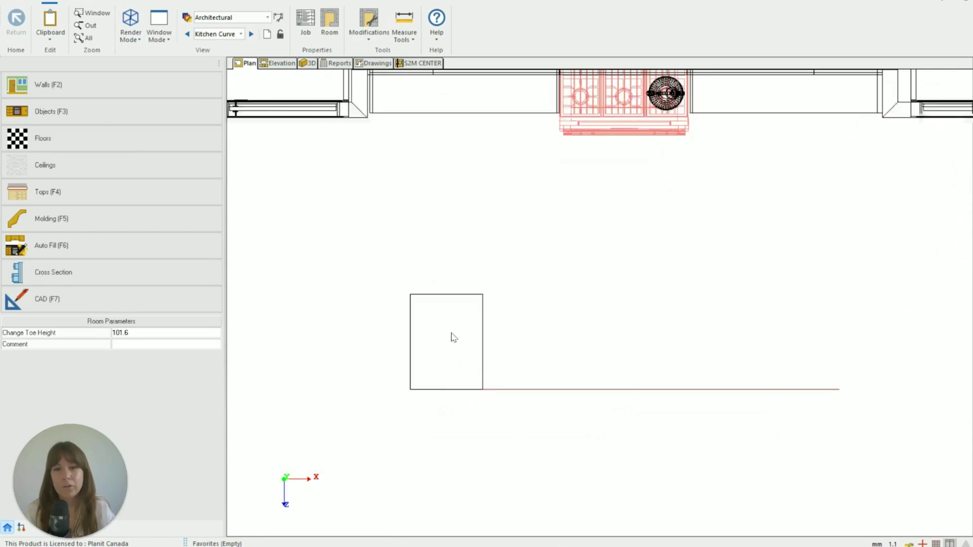
left_click(460, 332)
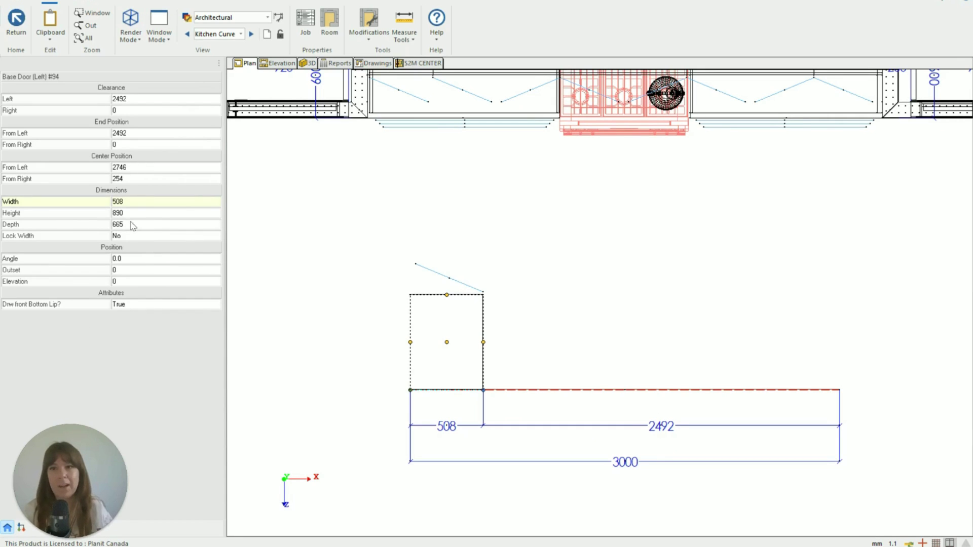
Step: Set the end cabinet's right clearance to 35 and its depth to 930 (665+300-35)
left_click(128, 109)
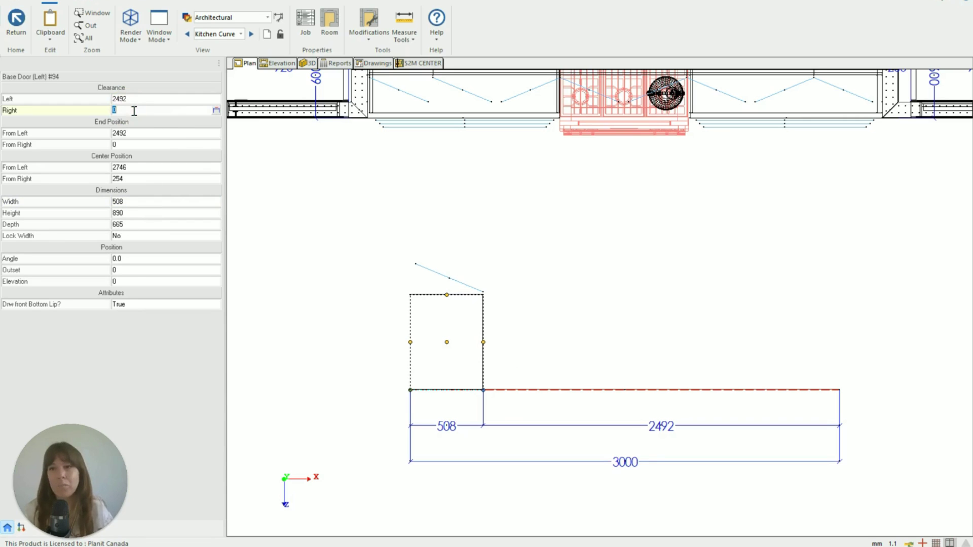
type("35")
key("Return")
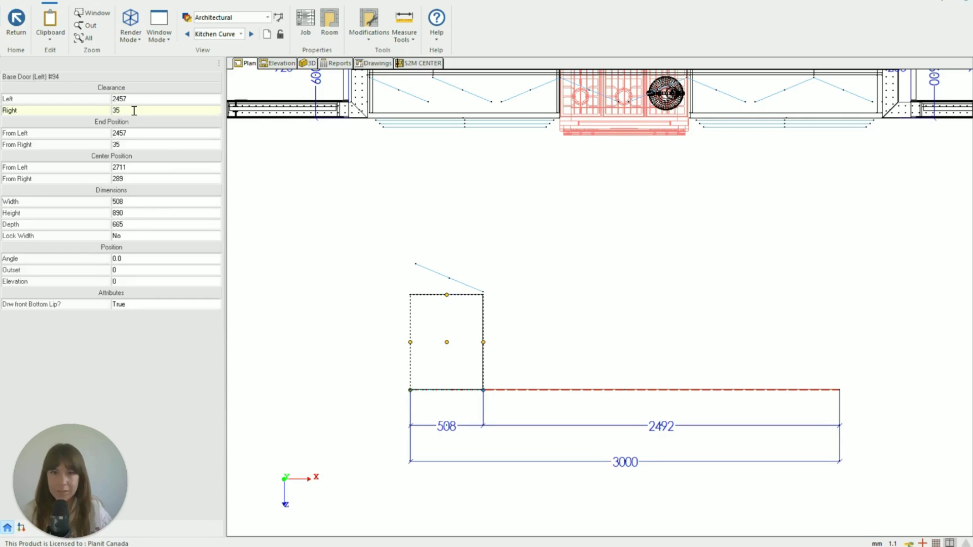
left_click(339, 392)
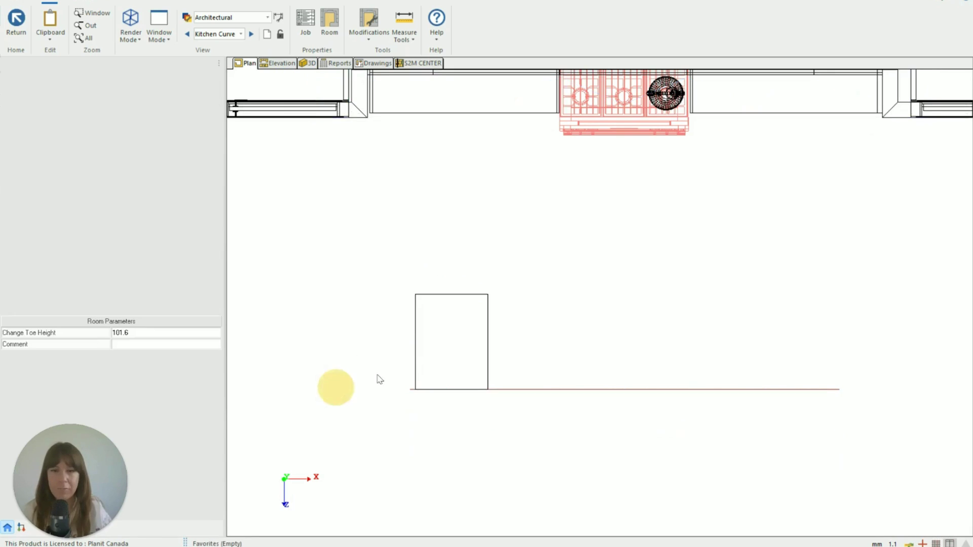
left_click(448, 351)
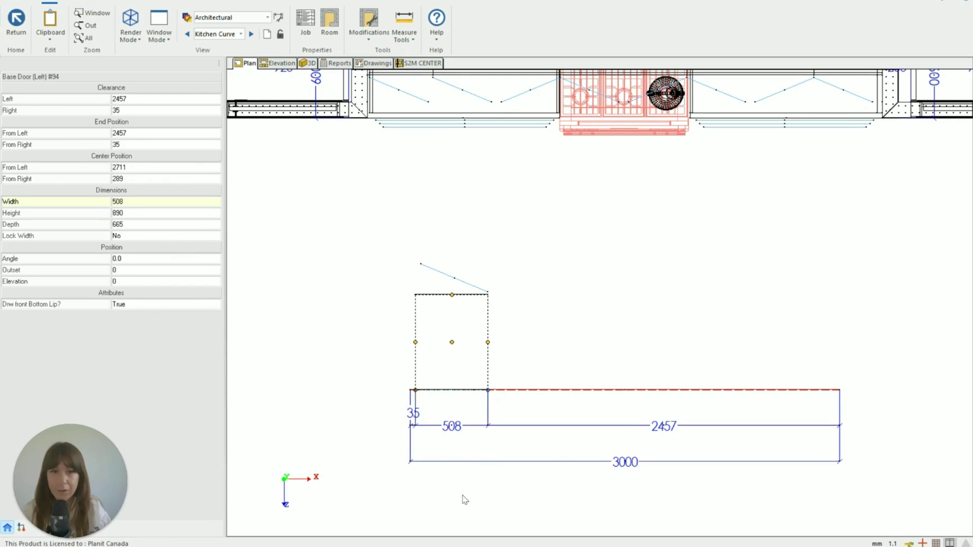
left_click(146, 224)
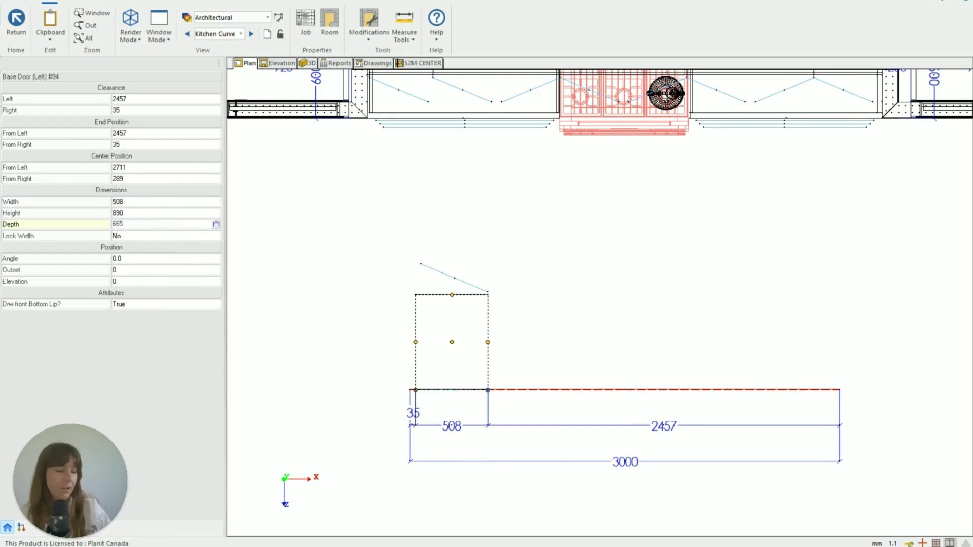
type("+300-35")
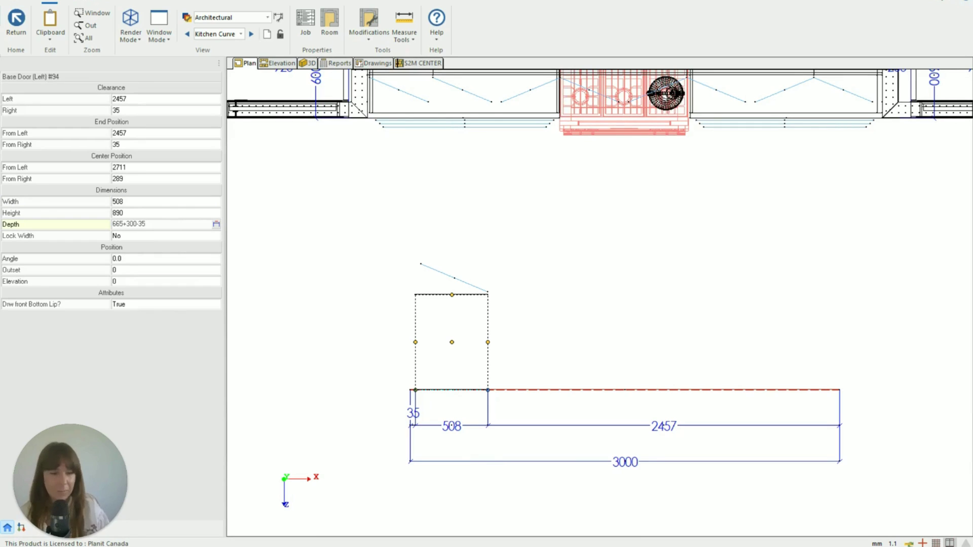
key("Return")
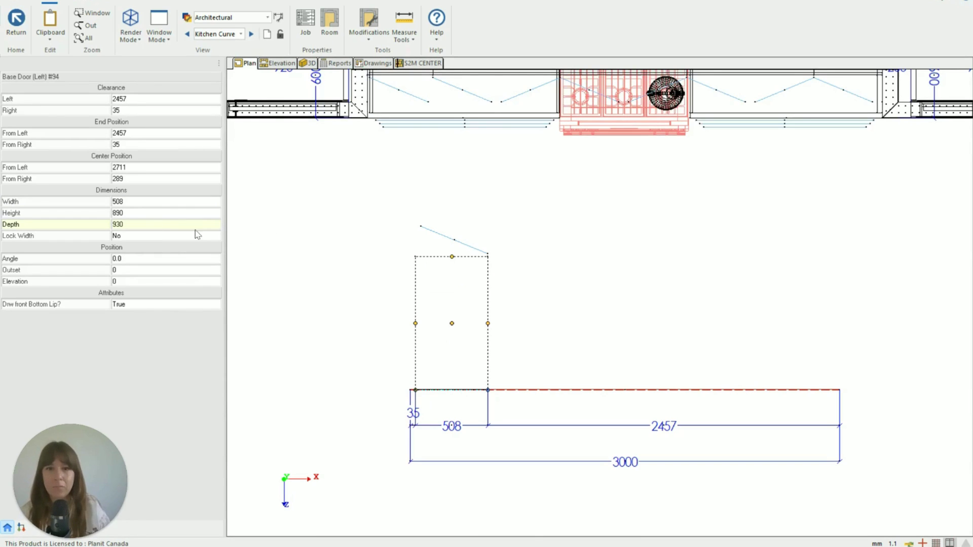
Step: Set the outset to -265 and the width to 465, stretched on both sides
left_click(134, 271)
type("-265")
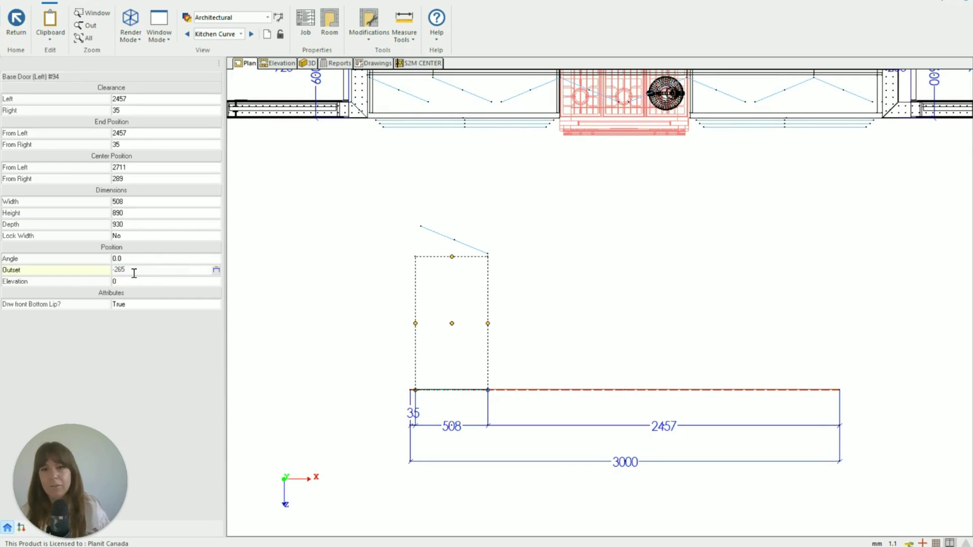
key("Return")
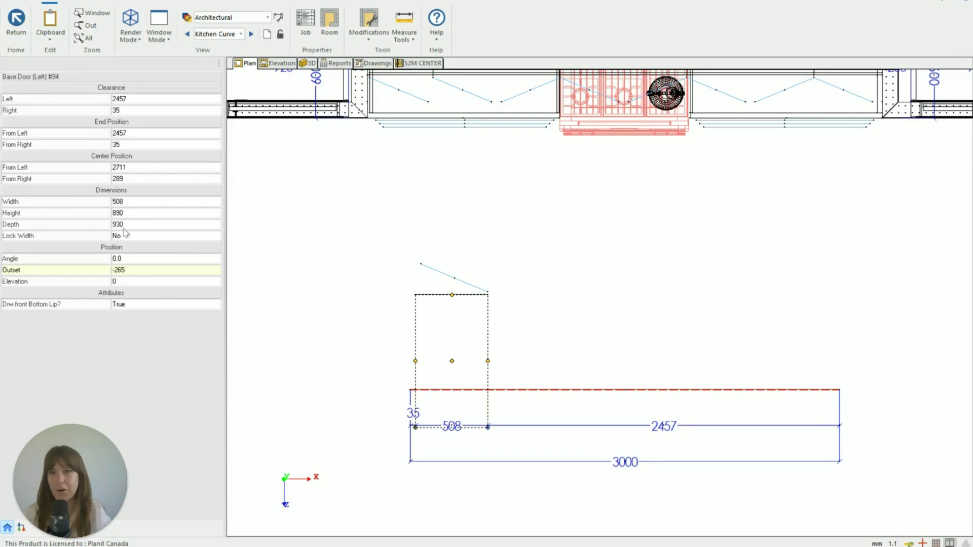
left_click(120, 202)
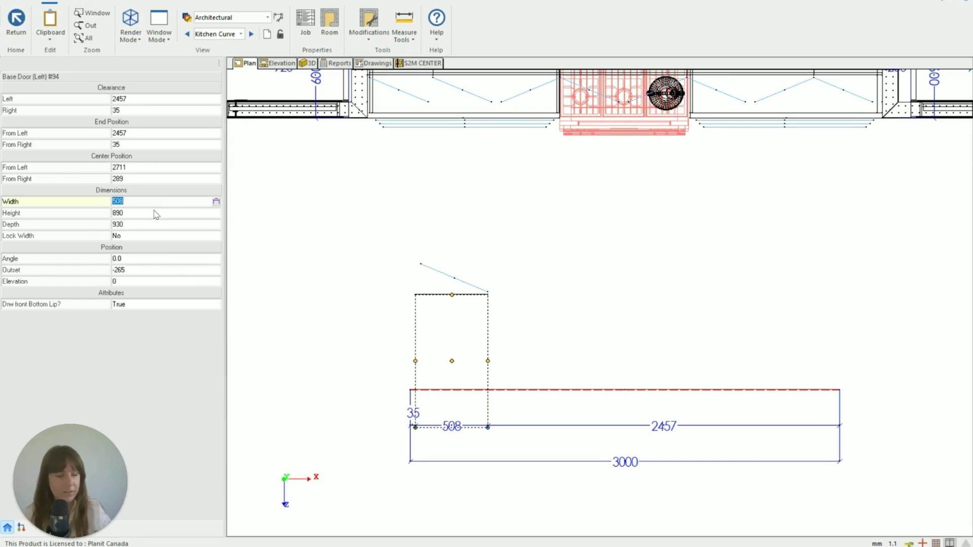
type("930/")
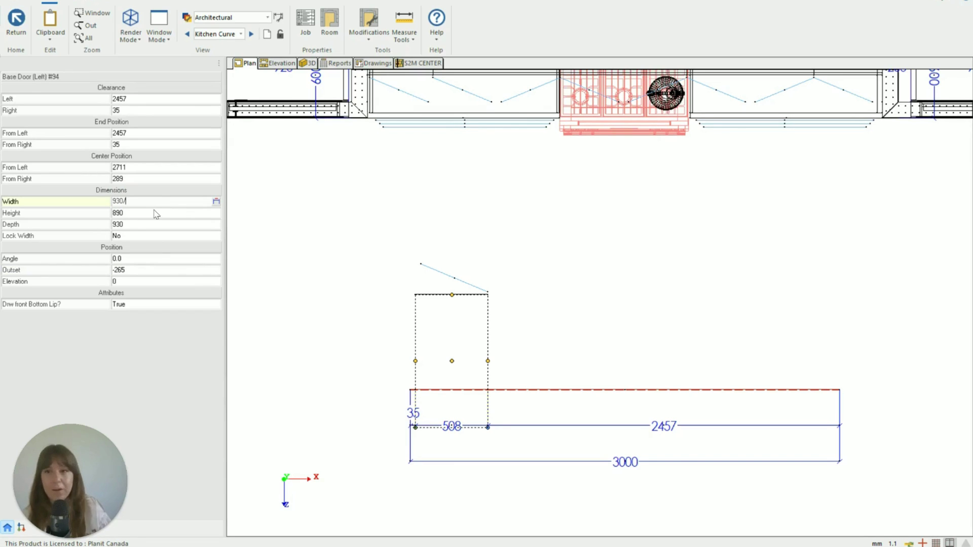
type("2")
key("Return")
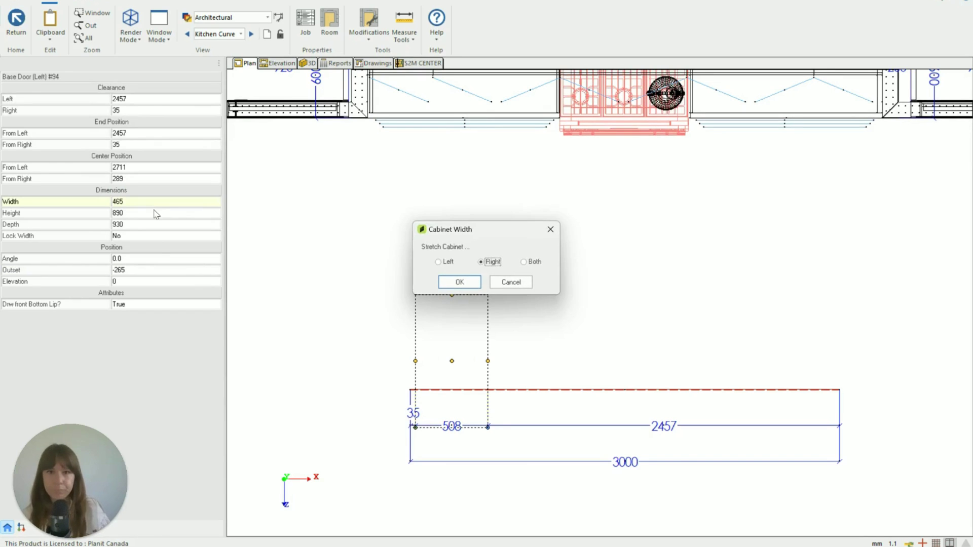
key("Right")
key("Return")
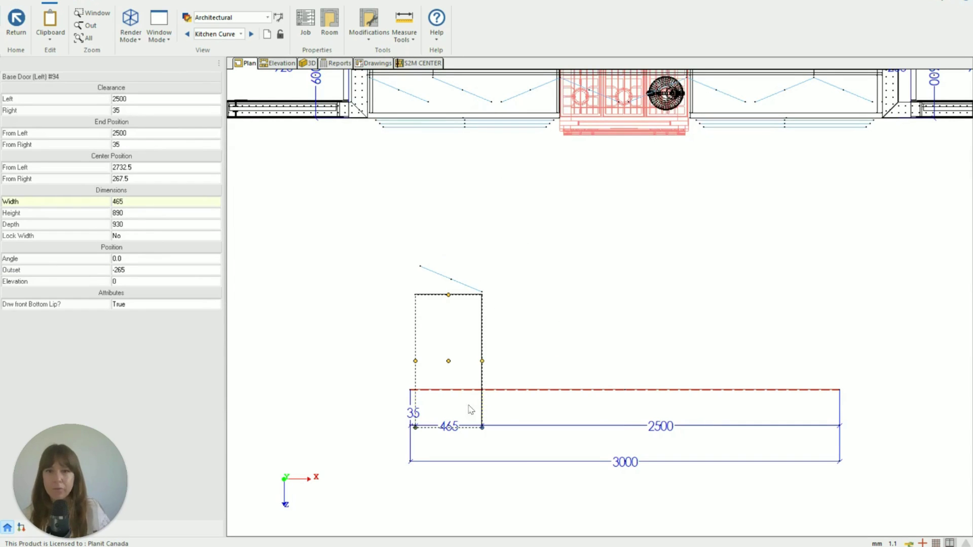
left_click(356, 251)
left_click(441, 332)
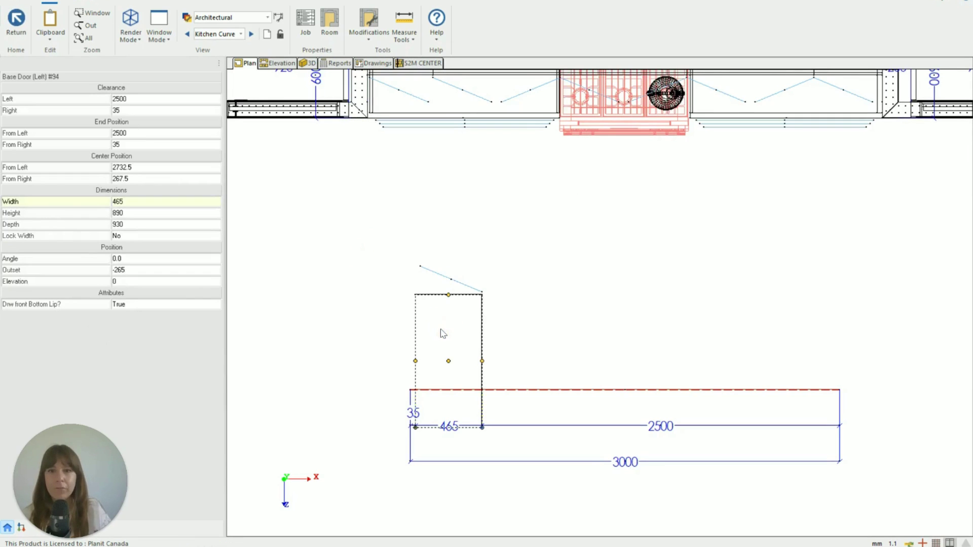
Step: In the shape editor, fillet the cabinet outline corners with radius 465 into a semicircular front
right_click(439, 333)
left_click(400, 373)
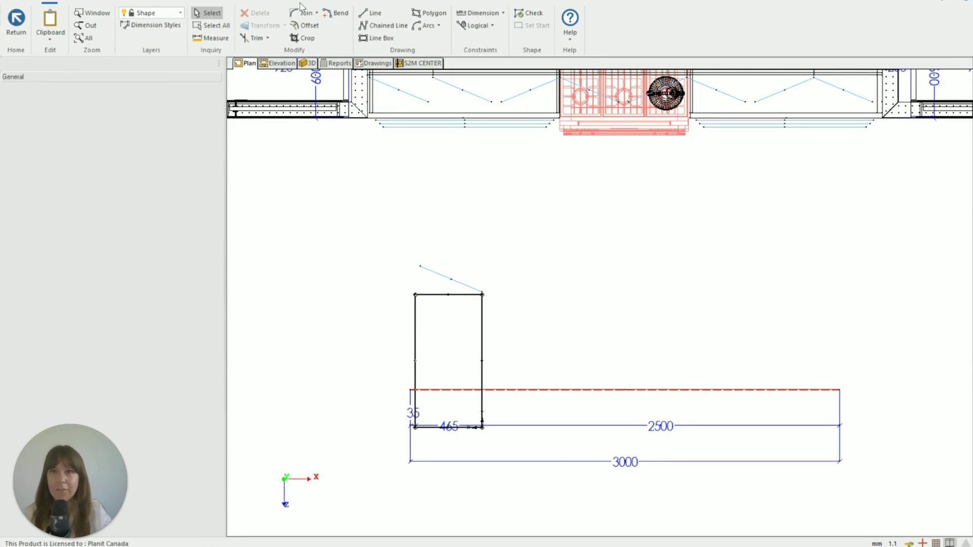
left_click(317, 12)
left_click(308, 82)
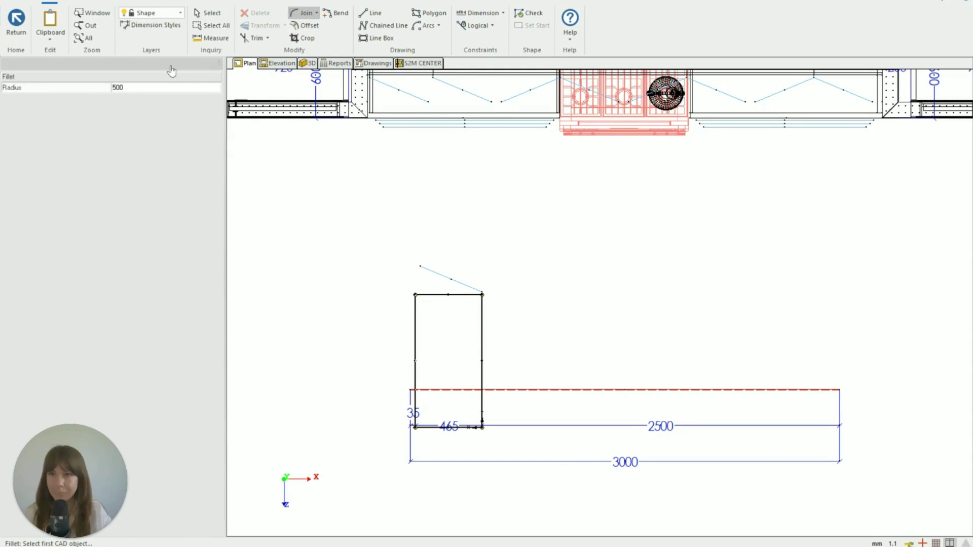
double_click(152, 87)
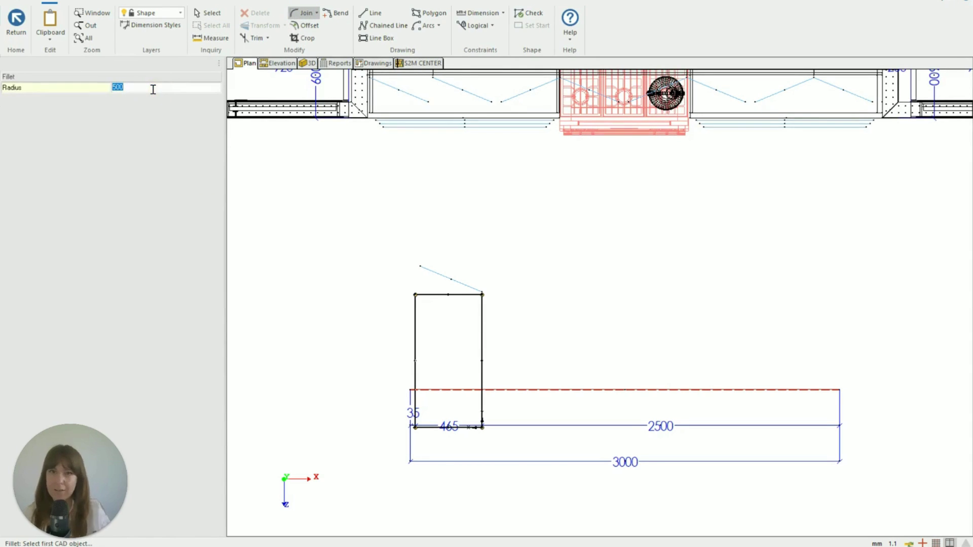
type("46")
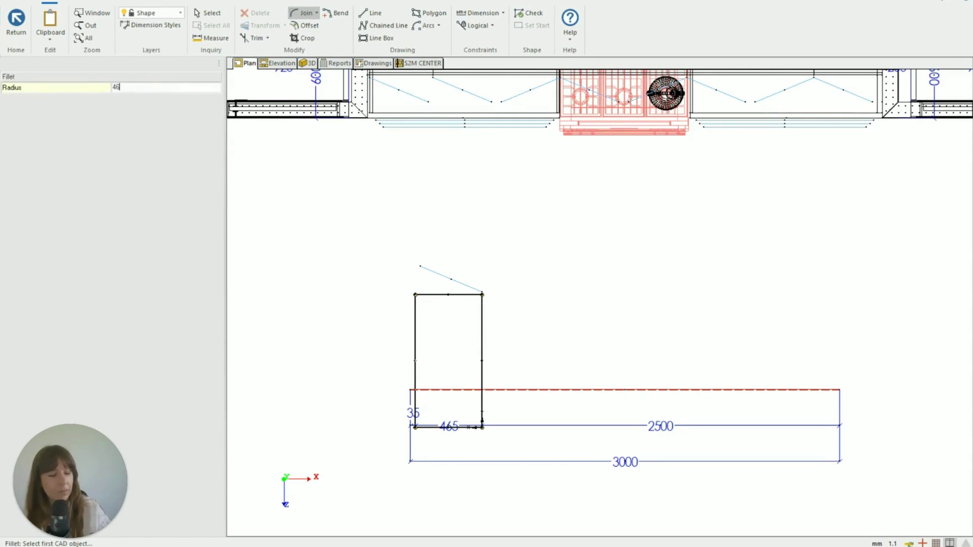
type("5")
key("Return")
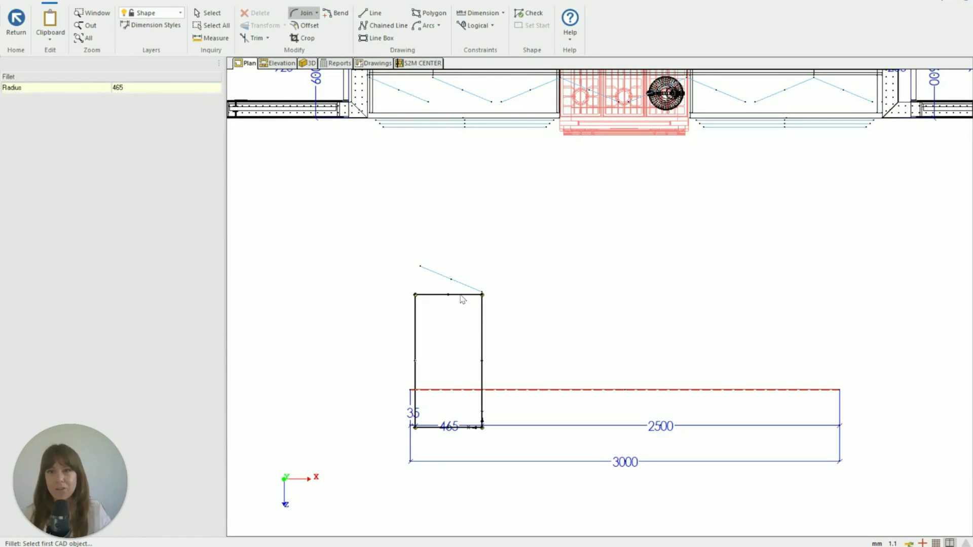
left_click(461, 296)
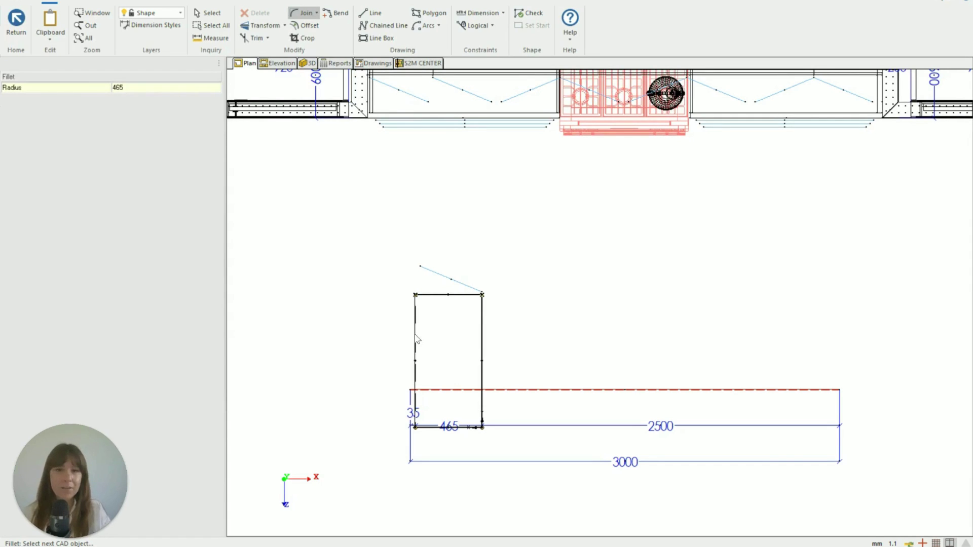
left_click(415, 335)
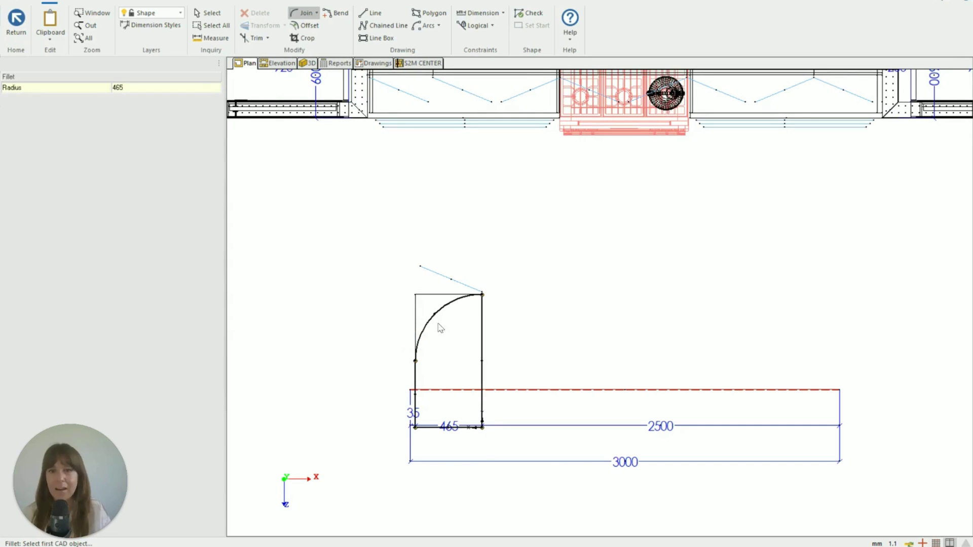
left_click(415, 400)
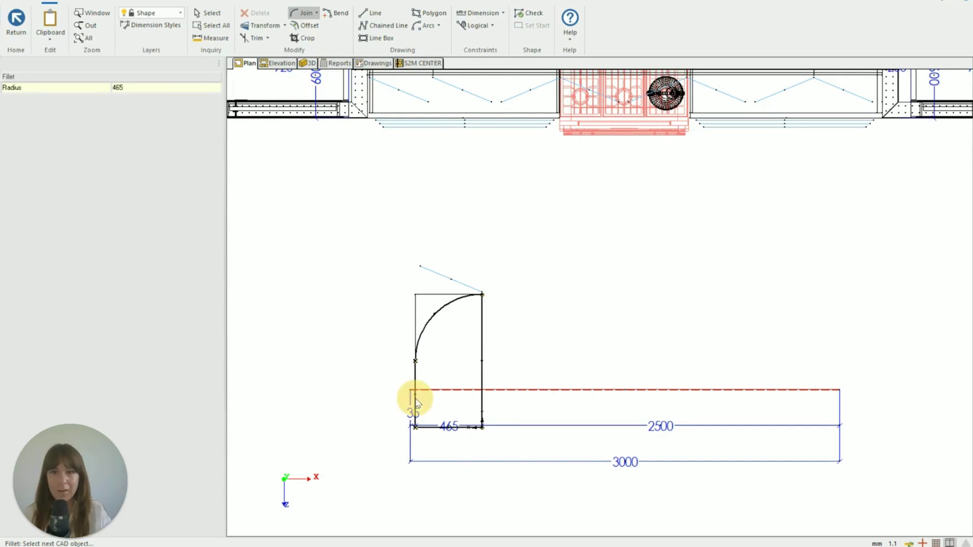
left_click(445, 427)
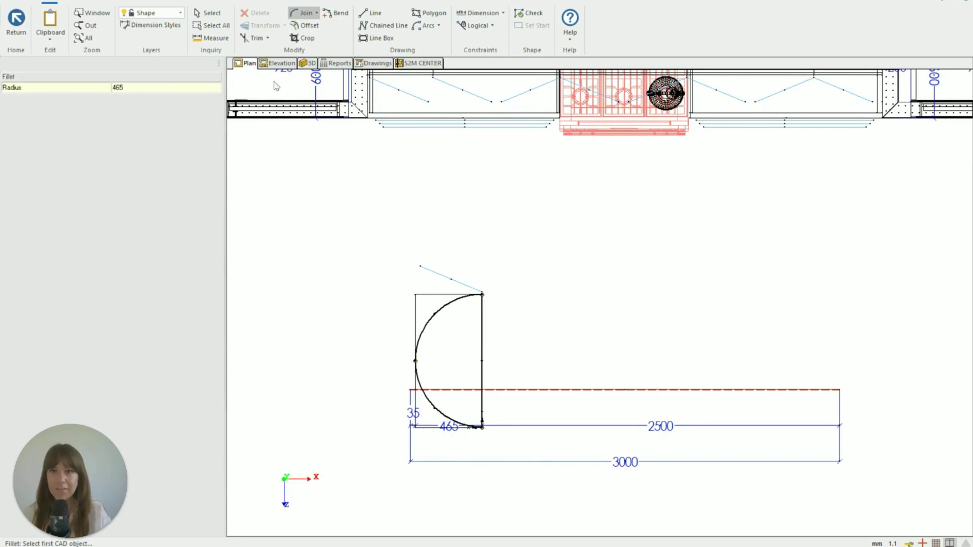
left_click(207, 13)
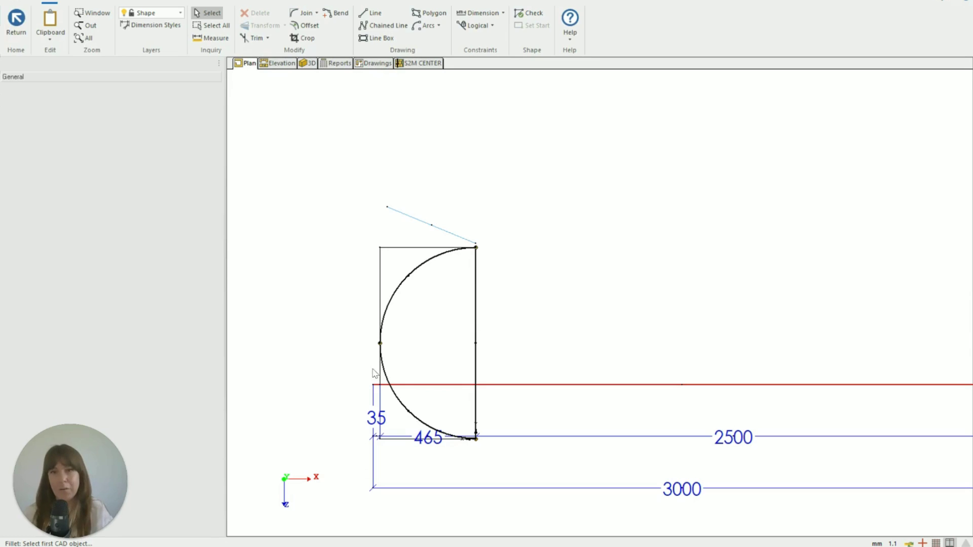
Step: Save the new half-round shape and select the end cabinet
left_click(16, 25)
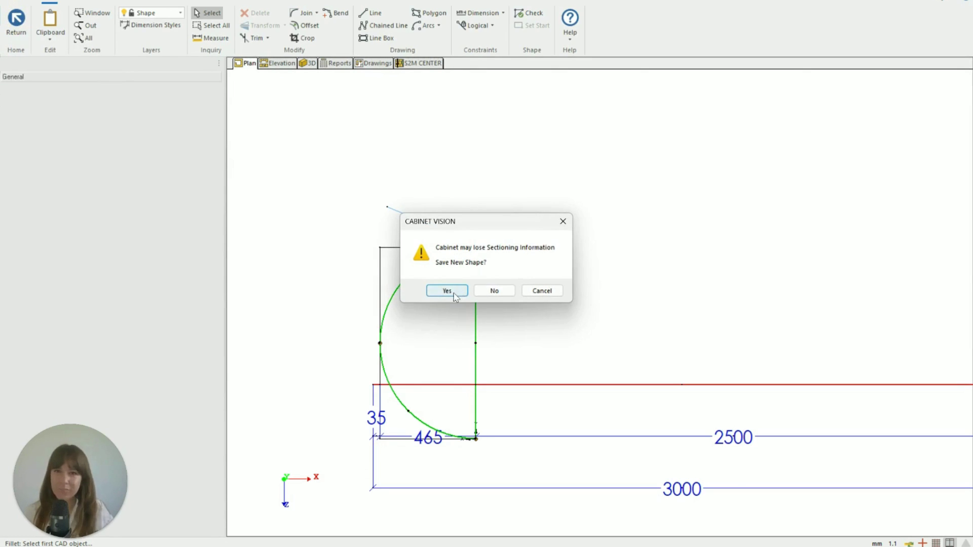
left_click(456, 291)
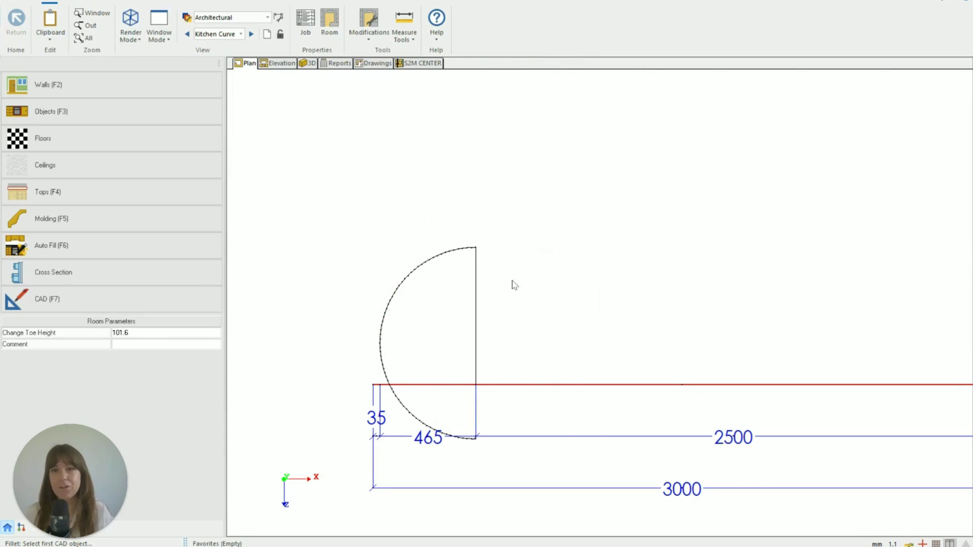
left_click(440, 366)
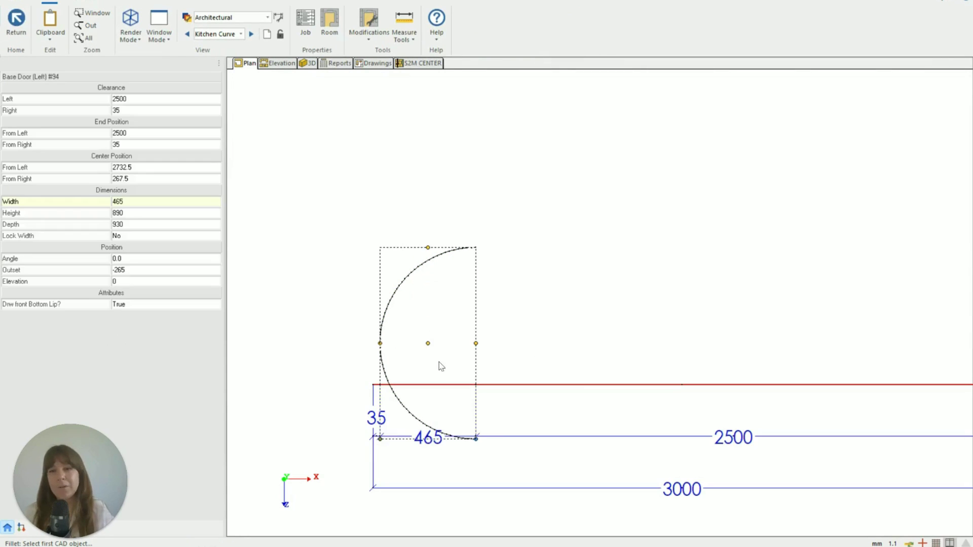
left_click(428, 304)
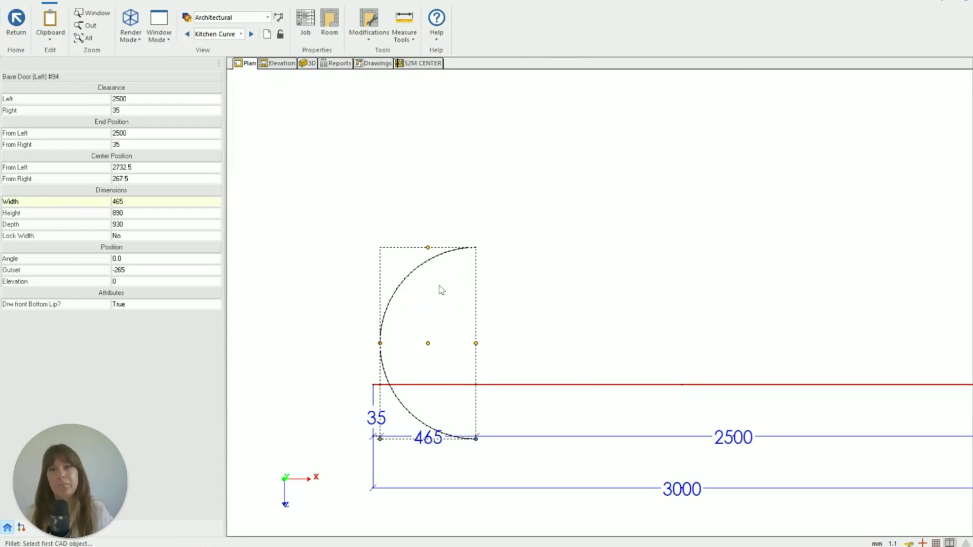
Step: Set both curved sides of the half-round cabinet to Face
double_click(441, 290)
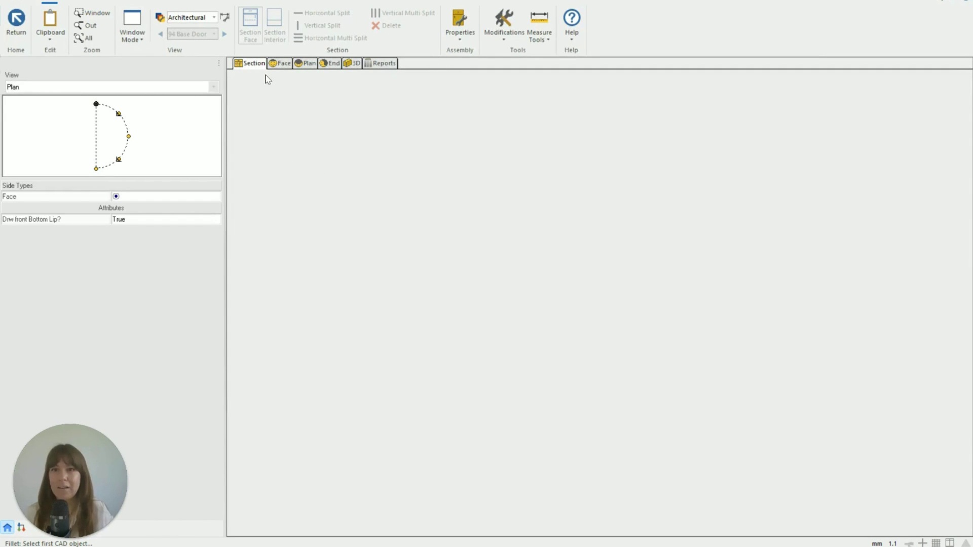
left_click(255, 63)
left_click(126, 122)
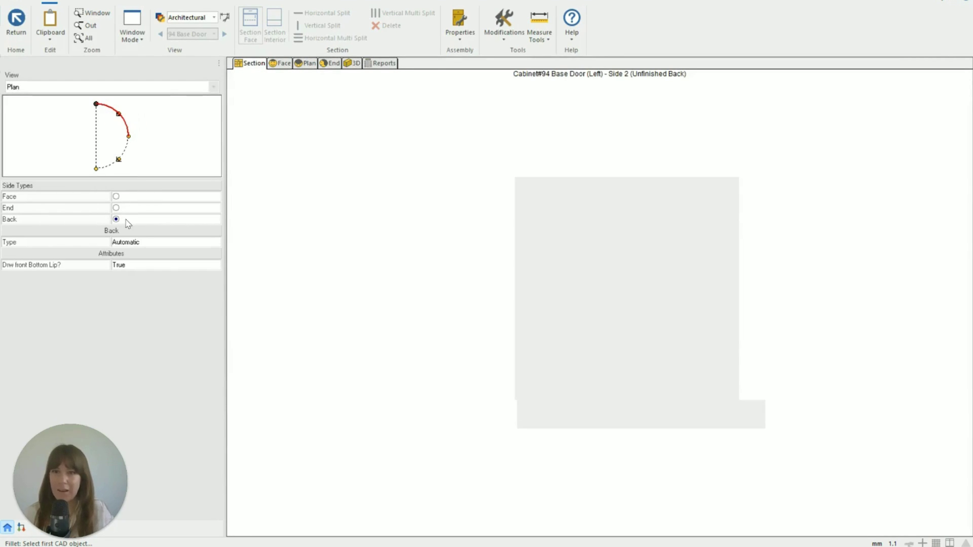
left_click(116, 197)
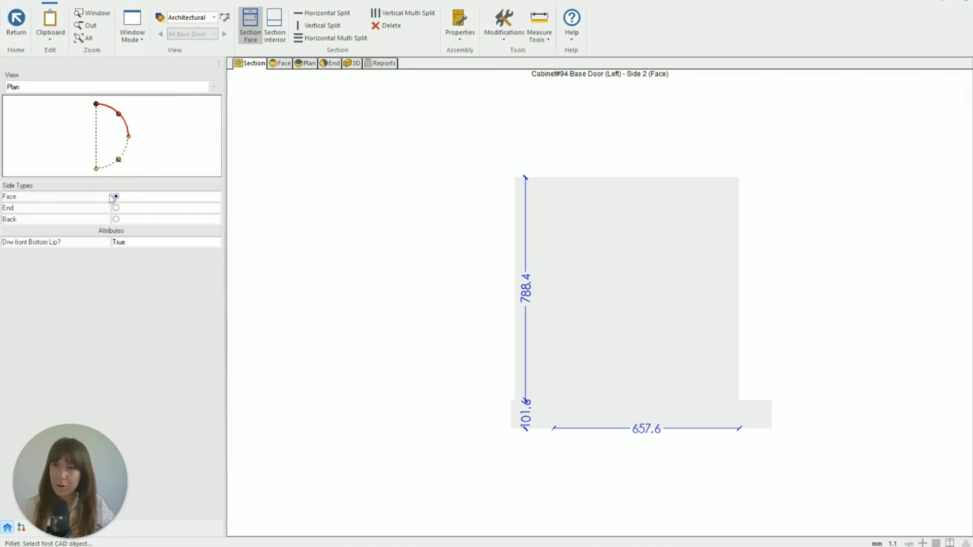
left_click(122, 152)
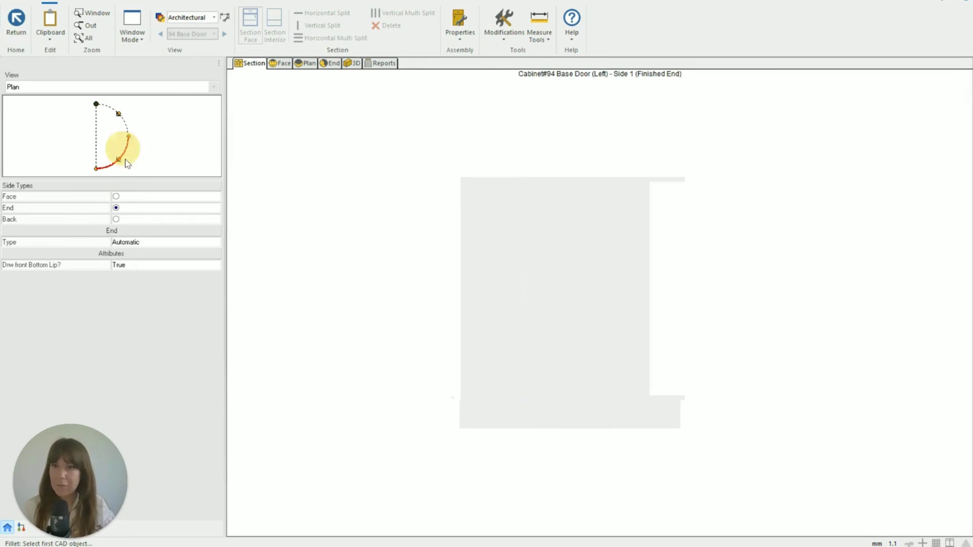
left_click(118, 197)
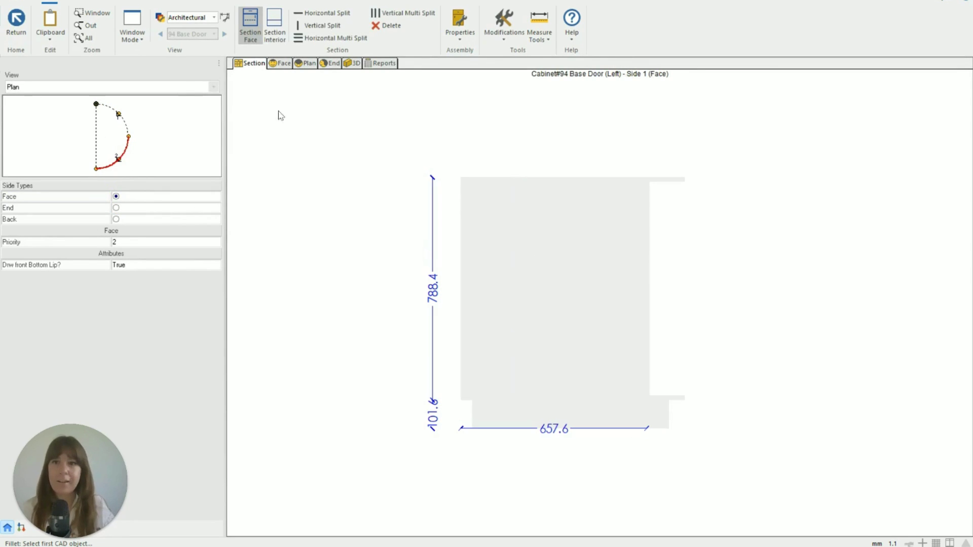
Step: Make both curved side openings solid panels and view the cabinet in 3D
left_click(480, 326)
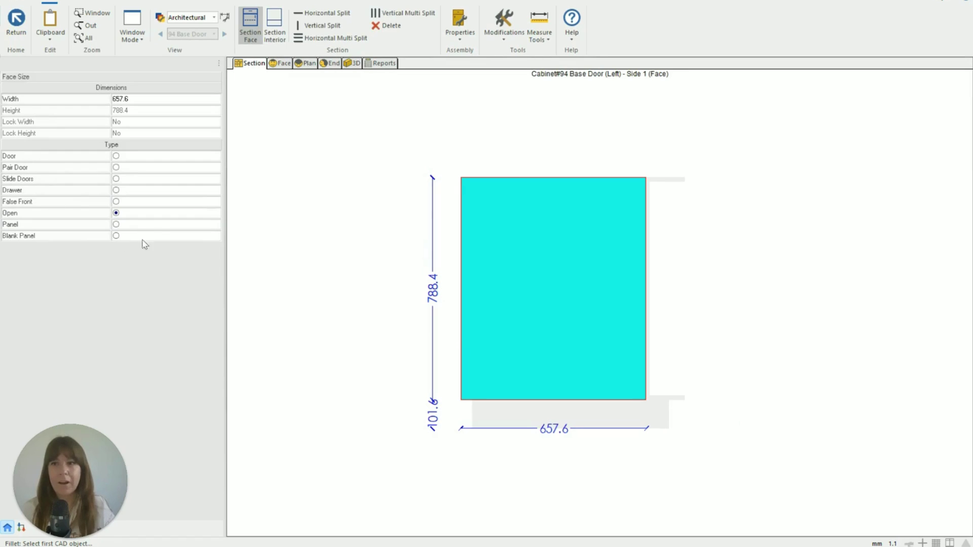
left_click(131, 224)
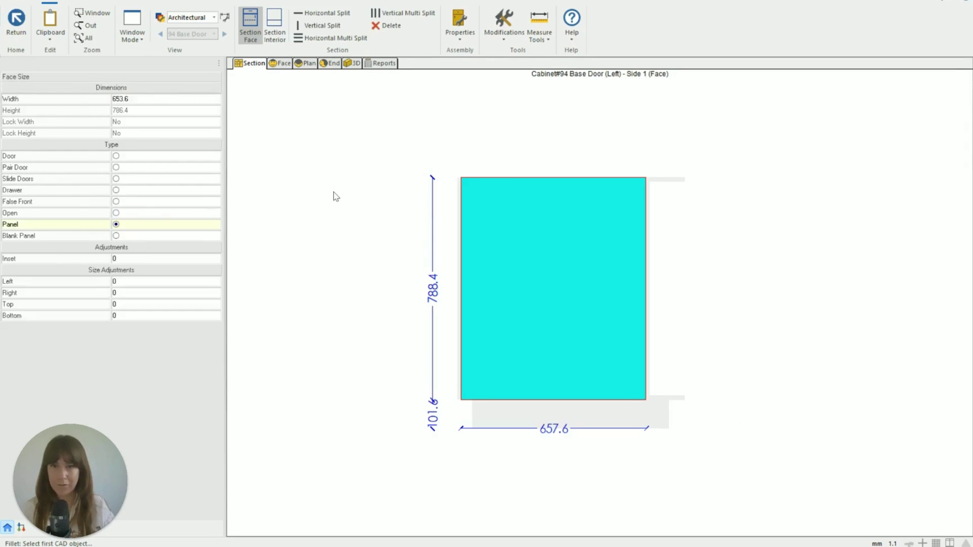
left_click(333, 192)
left_click(118, 115)
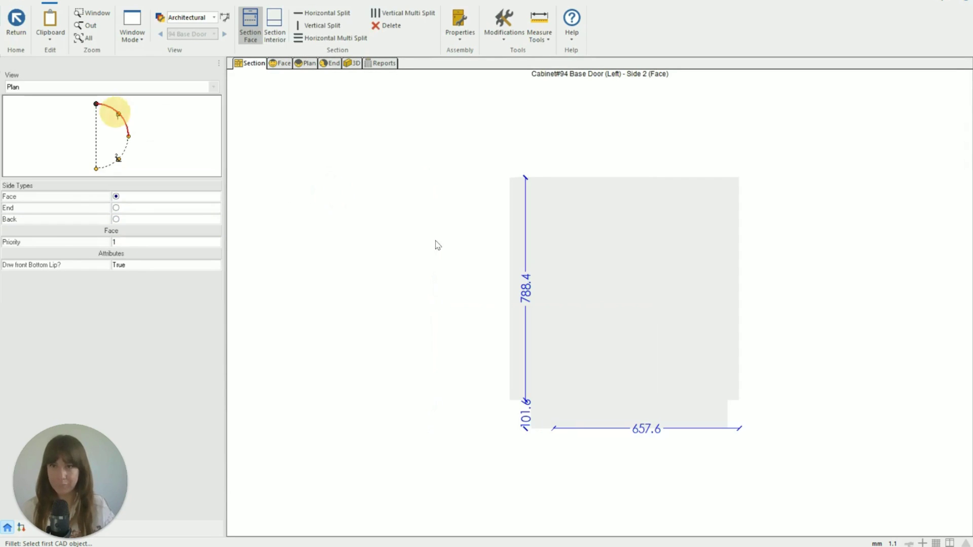
left_click(601, 272)
left_click(139, 225)
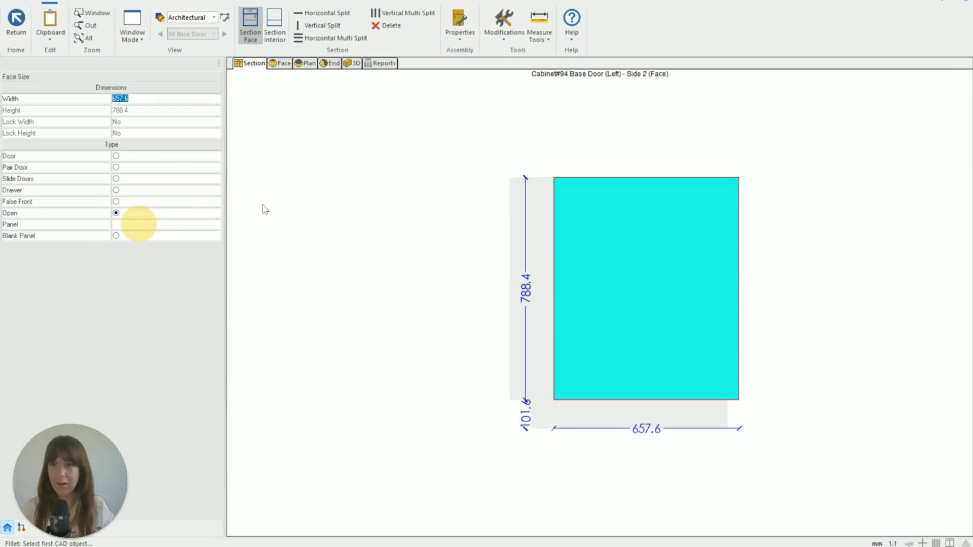
left_click(352, 63)
mouse_move(726, 236)
left_mouse_down()
mouse_move(639, 218)
mouse_move(737, 193)
mouse_move(482, 202)
mouse_move(623, 386)
left_mouse_up()
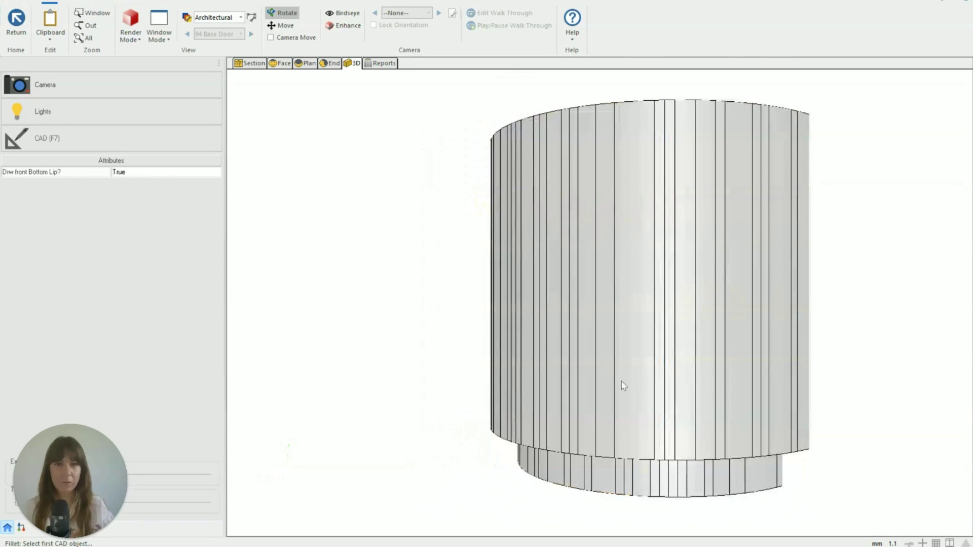
Step: Orbit the curved cabinet to view it from above, then return to the room plan
mouse_move(674, 245)
left_mouse_down()
mouse_move(608, 265)
mouse_move(489, 171)
left_mouse_up()
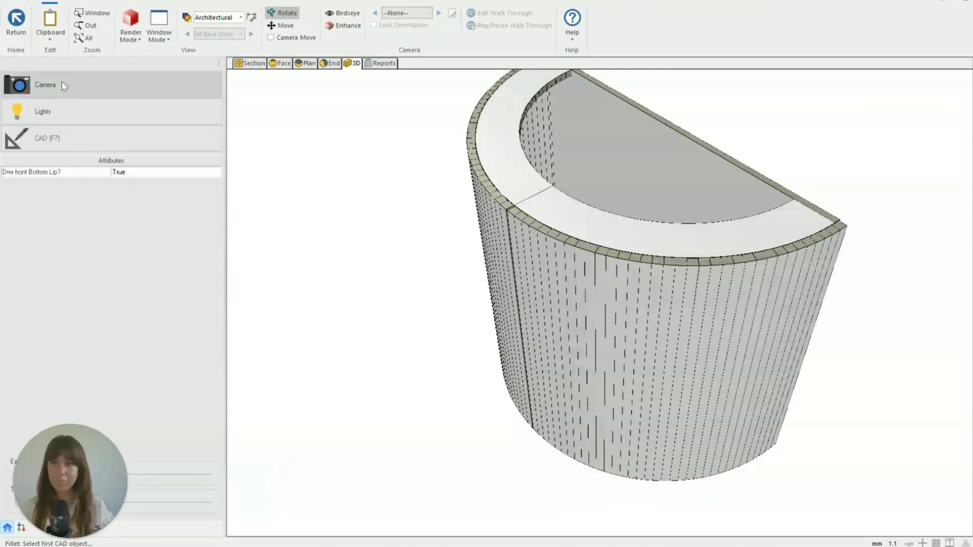
left_click(17, 28)
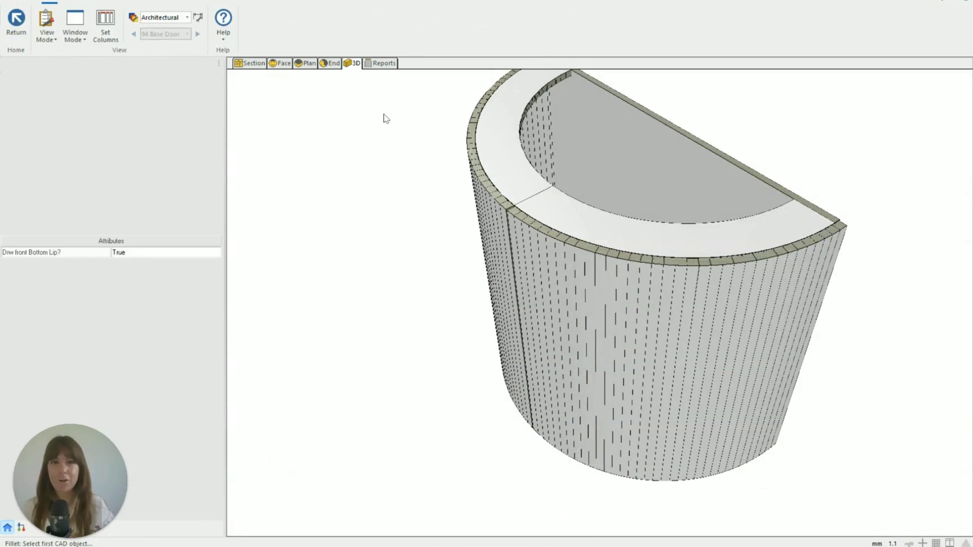
scroll(310, 218, "down", 1)
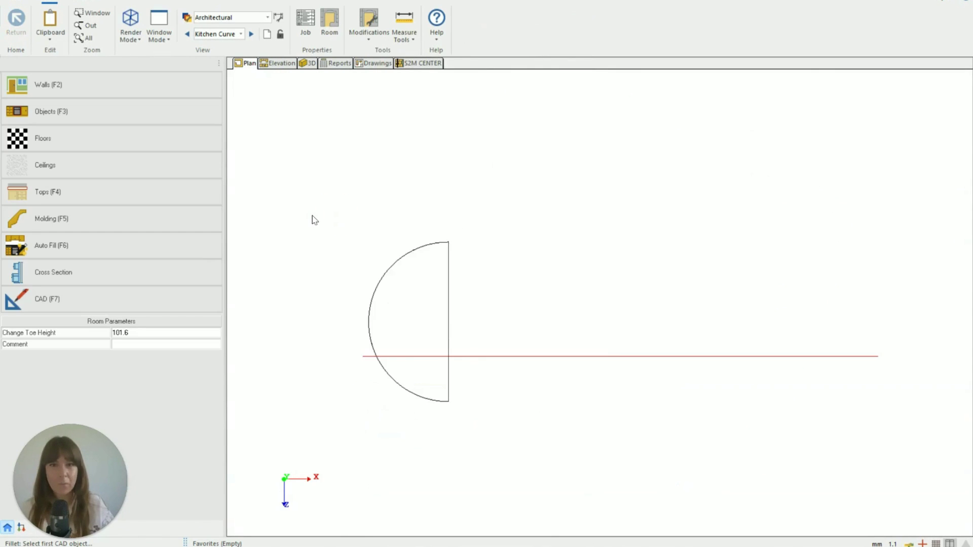
scroll(305, 220, "down", 1)
Step: Copy the half-round cabinet to the wall's right end and set its left clearance to 35
left_click(383, 278)
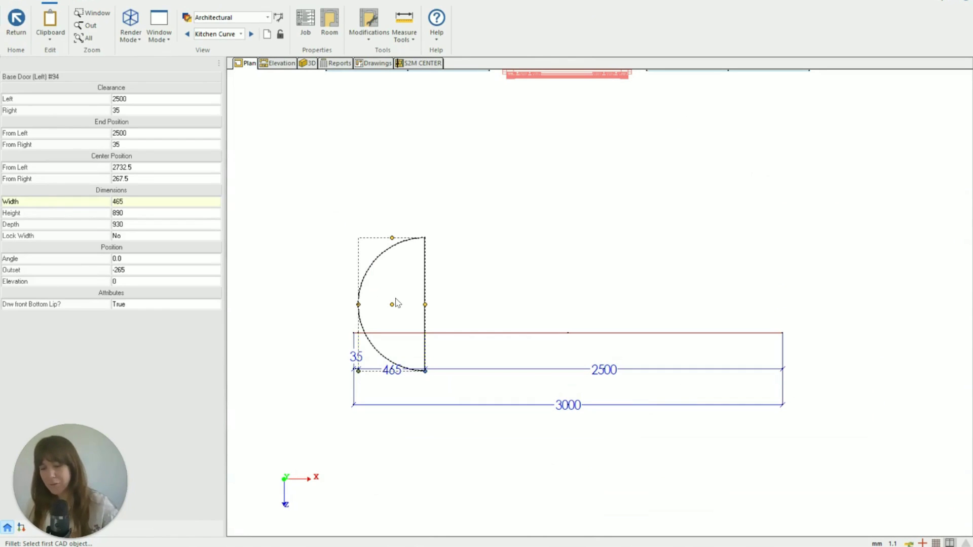
left_click_drag(395, 304, 764, 311)
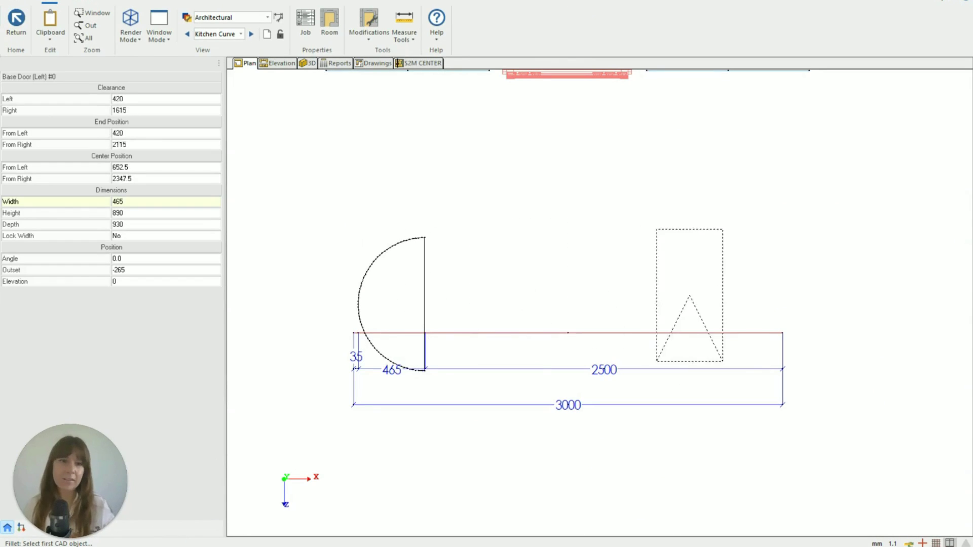
left_click(761, 310)
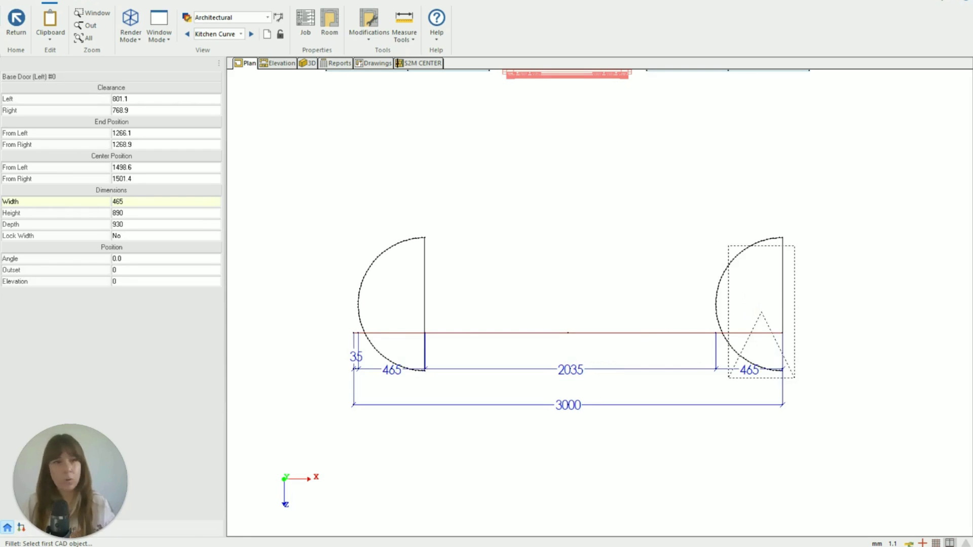
left_click(742, 287)
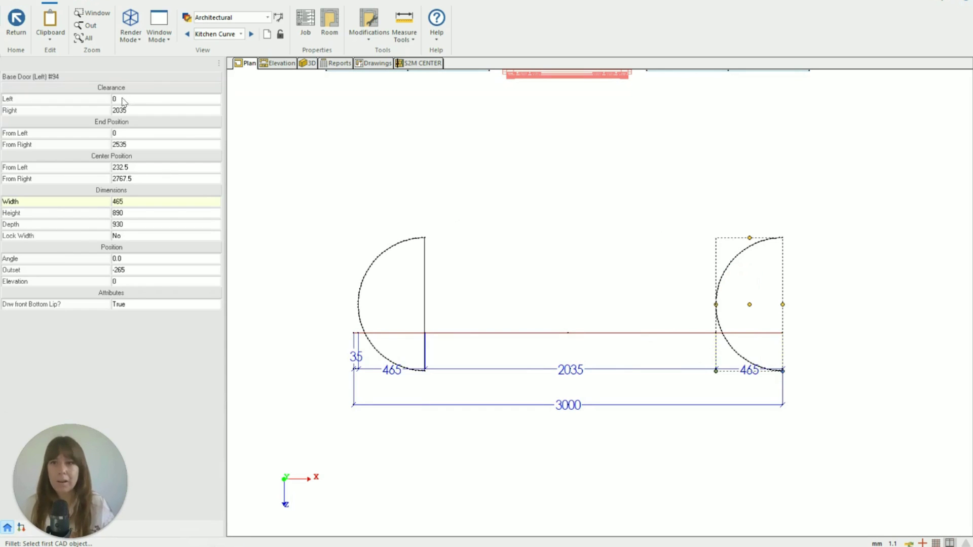
left_click(121, 98)
type("35")
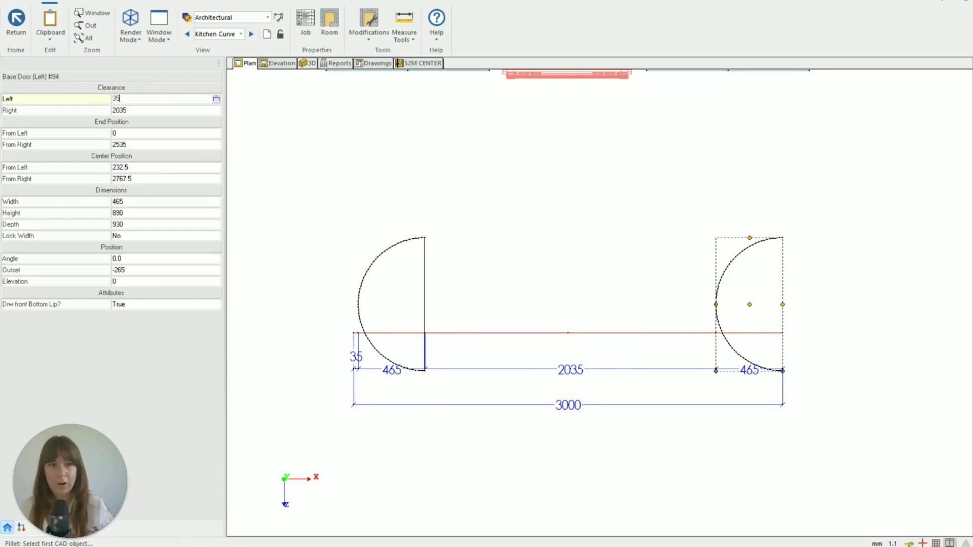
key("Return")
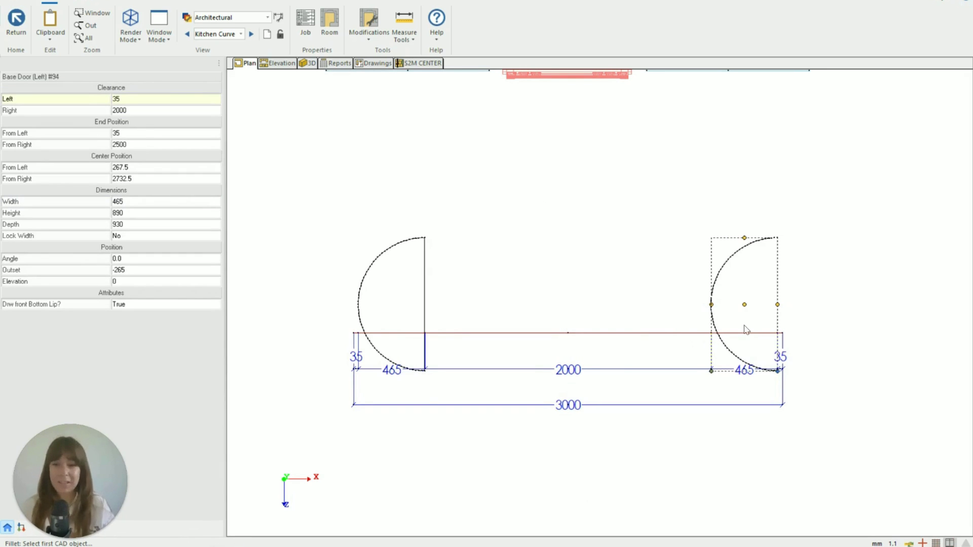
Step: Apply Reverse Assembly to the right-hand cabinet from the Section tab's Modifications, then return
double_click(745, 268)
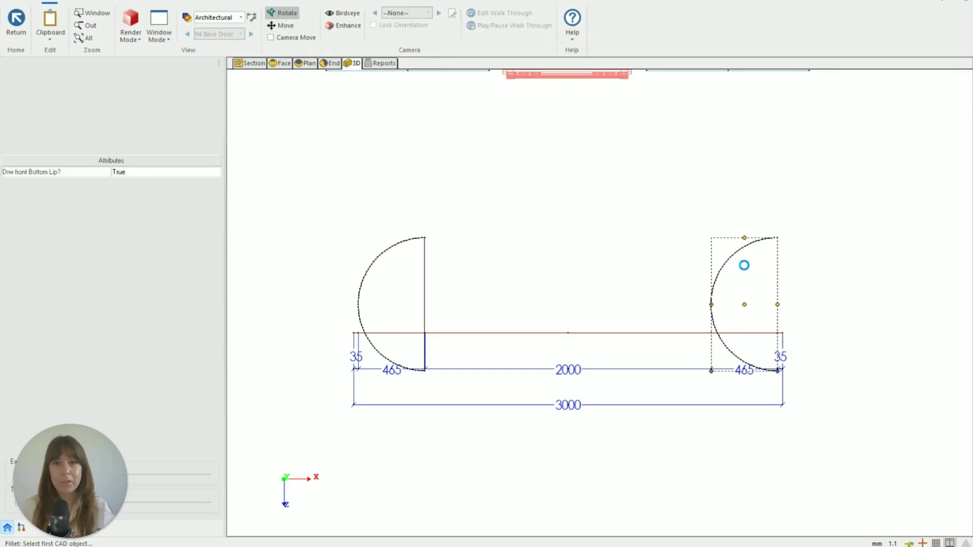
left_click(244, 63)
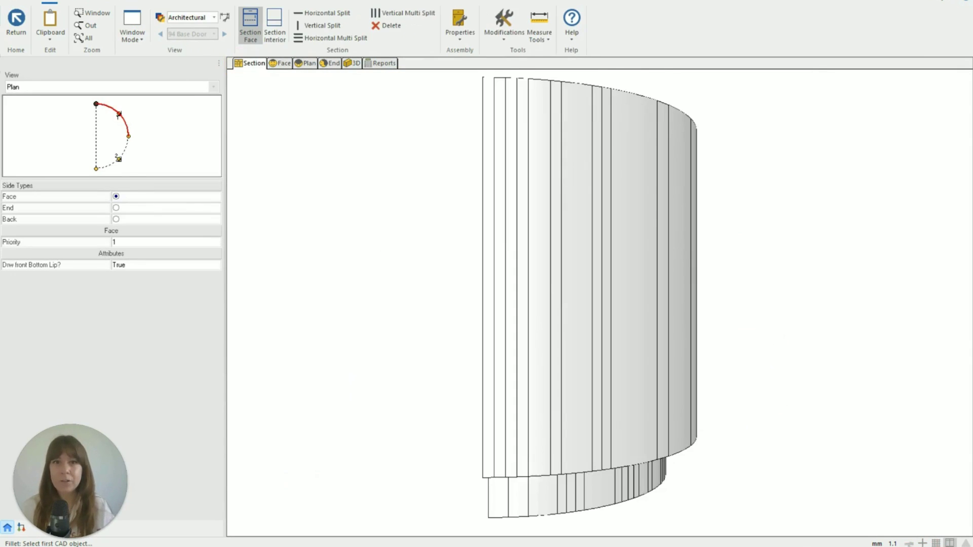
left_click(506, 27)
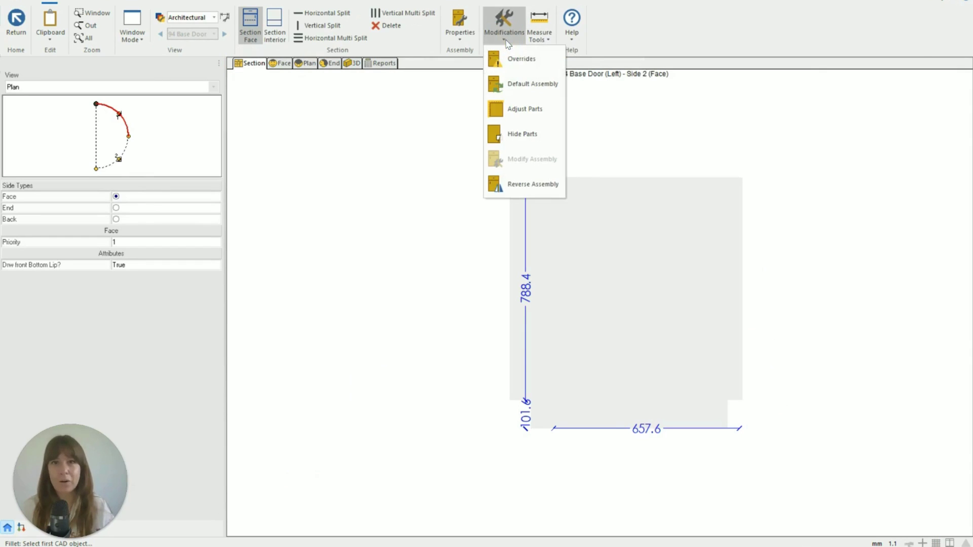
left_click(547, 186)
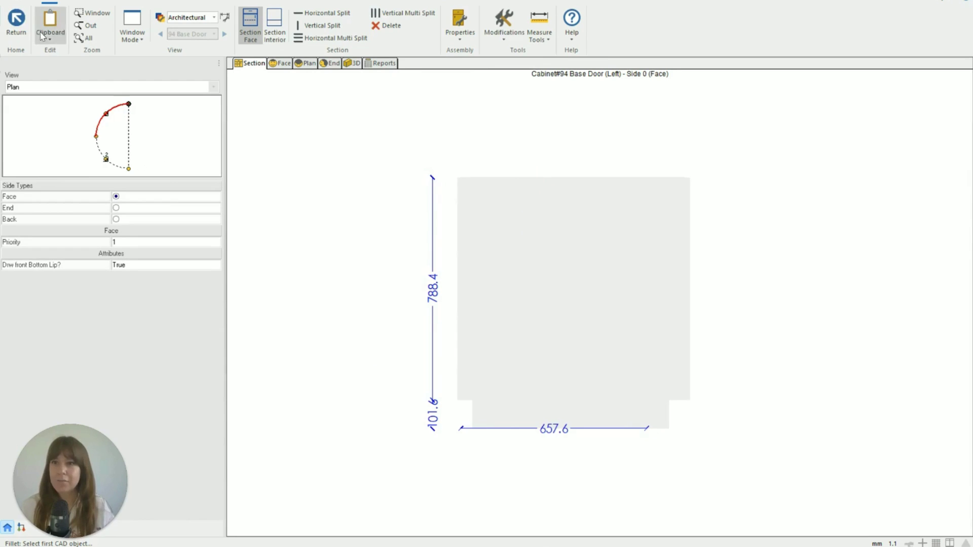
left_click(18, 31)
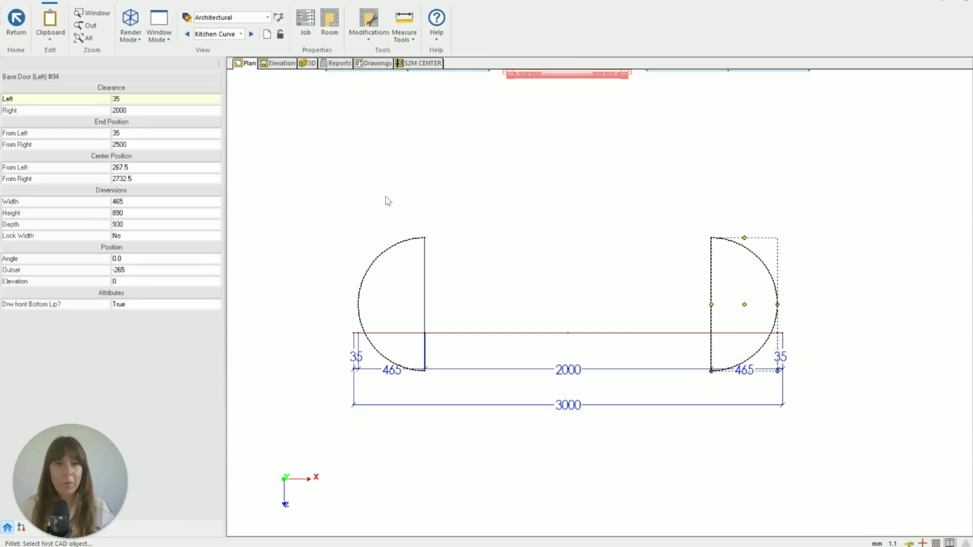
Step: Place a Base 3 Drawer cabinet beside the left curved end
left_click(835, 304)
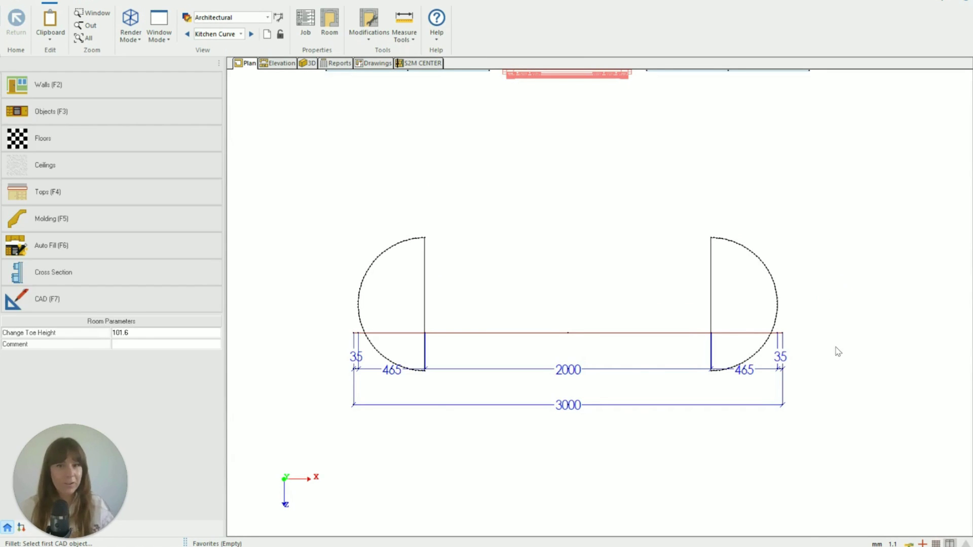
left_click(76, 111)
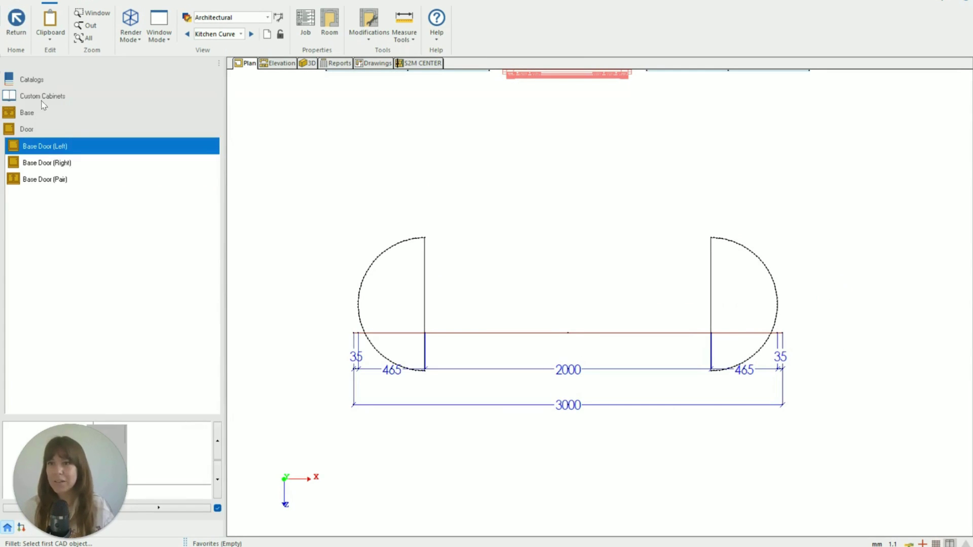
left_click(39, 96)
left_click(34, 114)
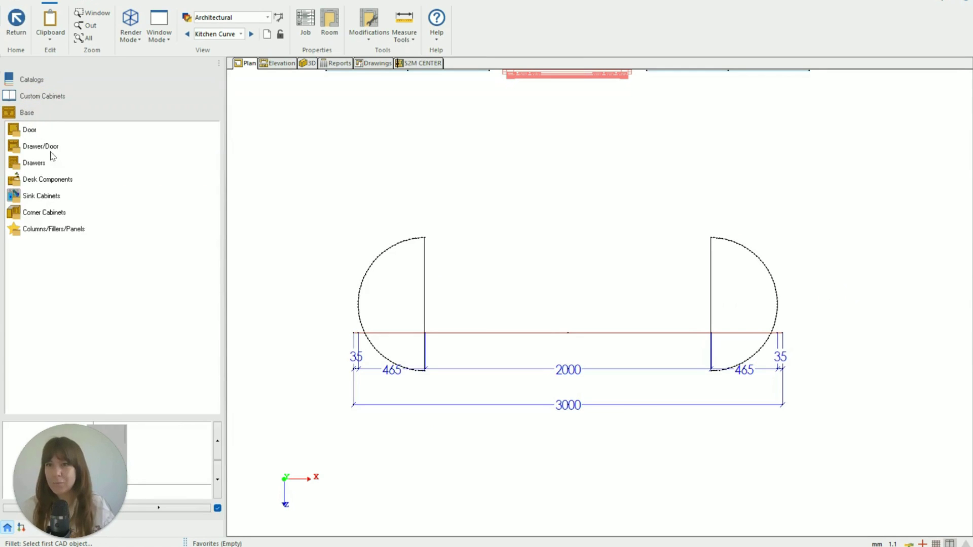
double_click(37, 163)
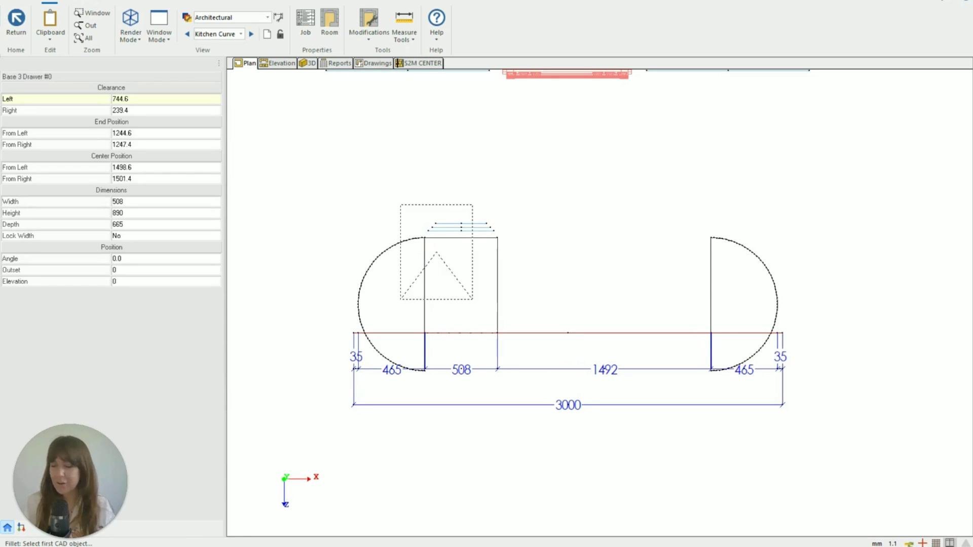
left_click(451, 260)
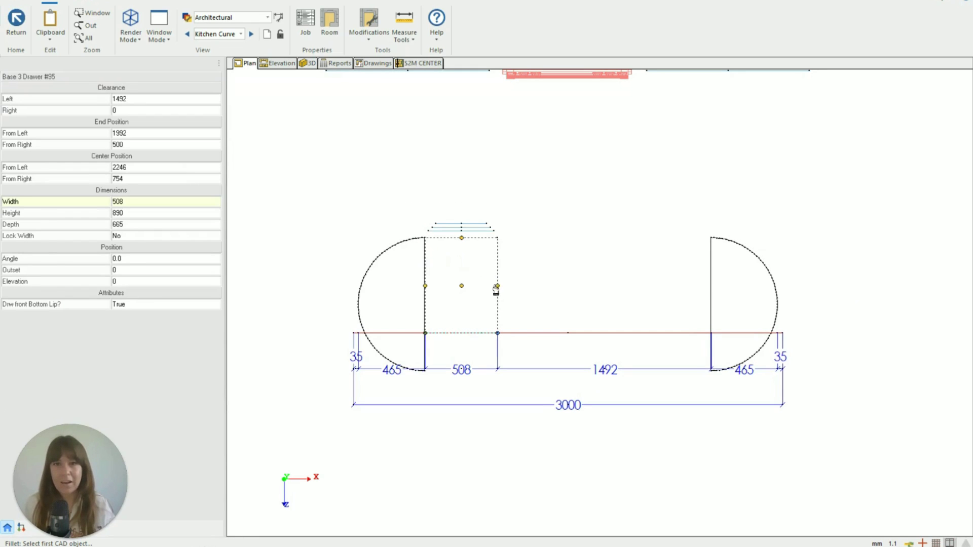
Step: Copy the drawer cabinet and place the copy beside the original
right_click(469, 279)
left_click(463, 212)
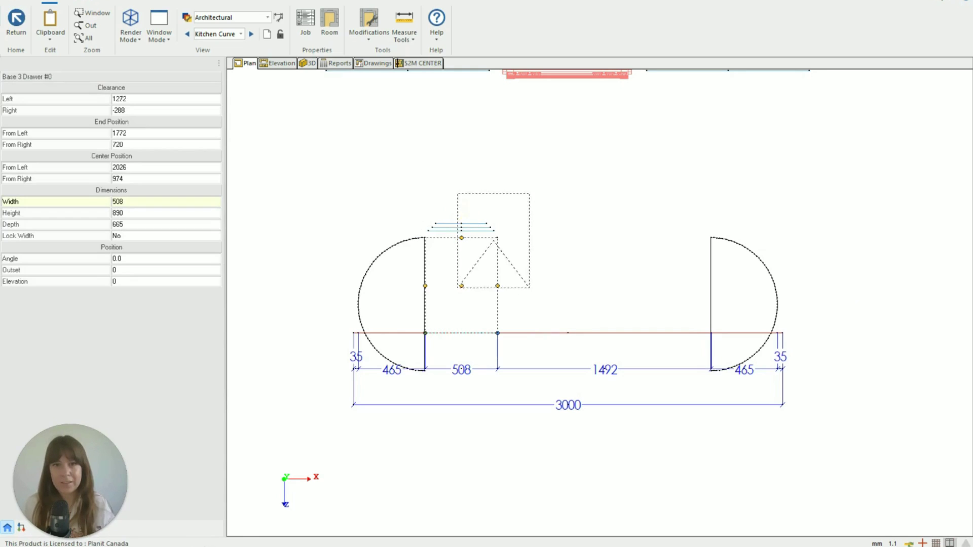
left_click(501, 245)
left_click(672, 259)
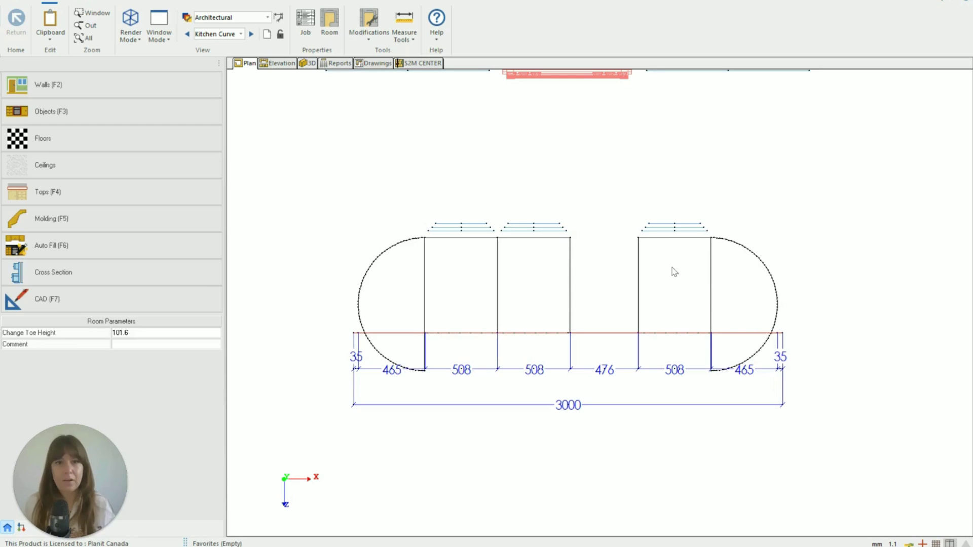
Step: Select all three drawer cabinets and equalize them to 666.7 mm widths
left_click(672, 268)
left_click(554, 260, "ctrl")
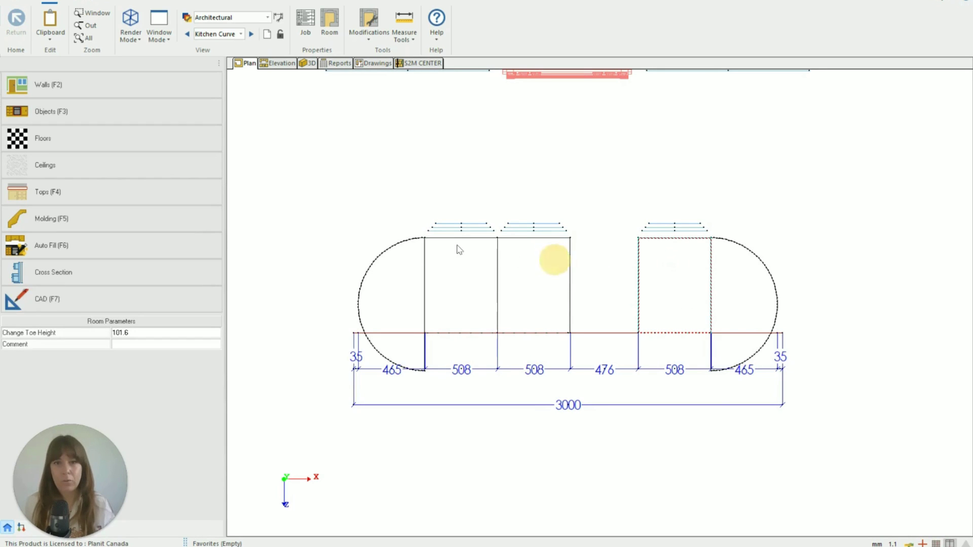
left_click(461, 256, "ctrl")
left_click(520, 262, "ctrl")
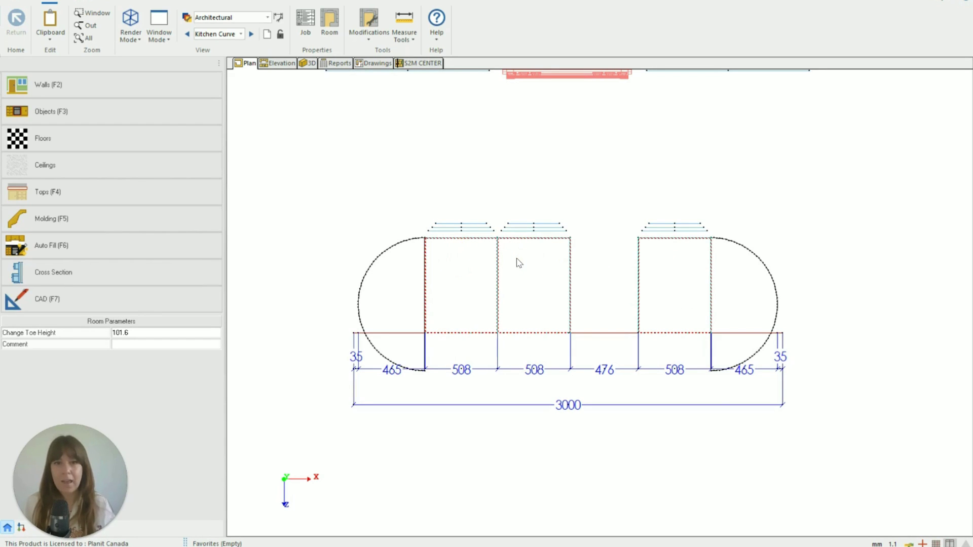
right_click(516, 260)
left_click(510, 226)
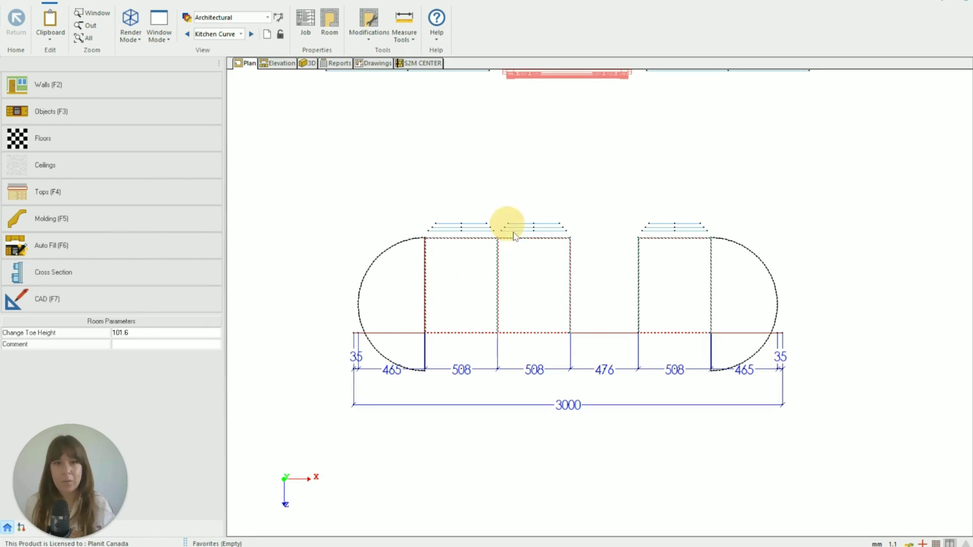
left_click(555, 343)
left_click(942, 336)
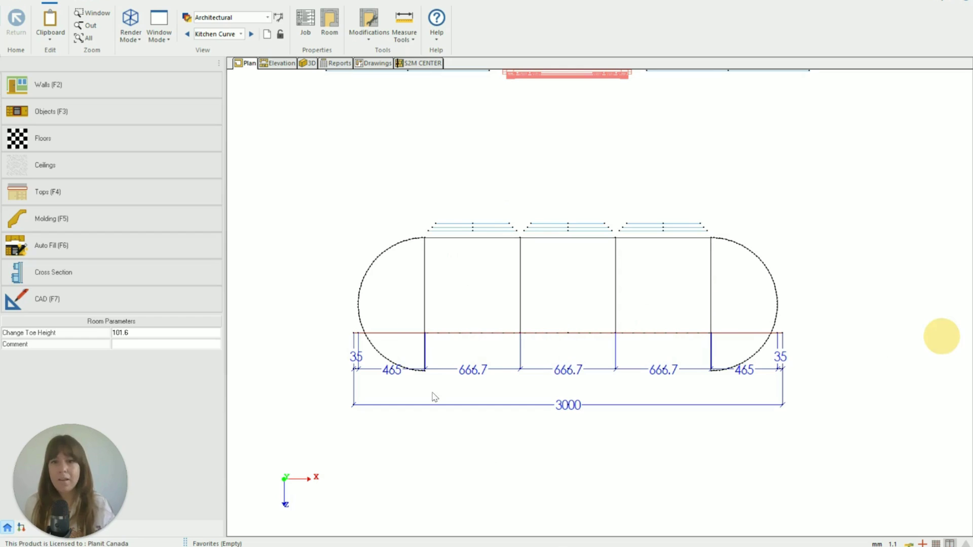
left_click(495, 453)
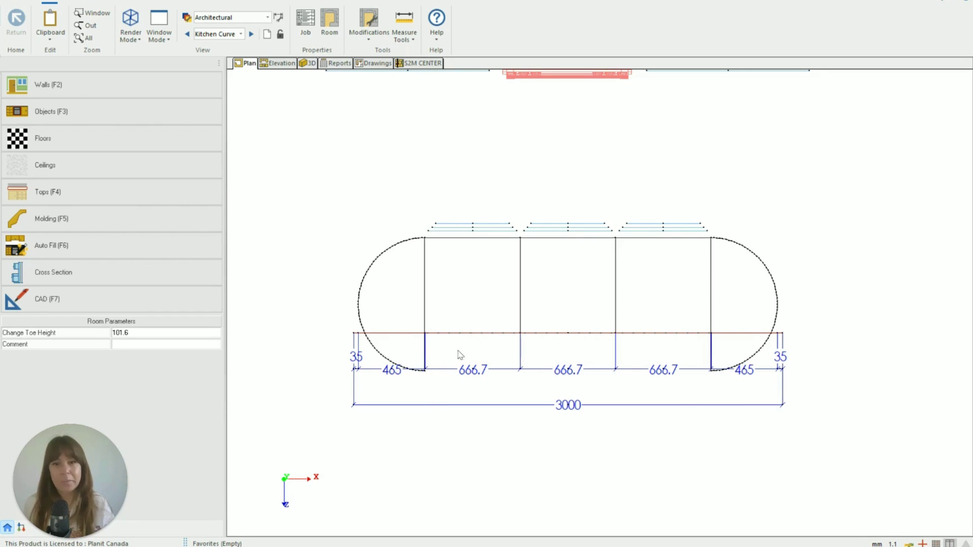
Step: Place a Base Door (Left) cabinet at the left end of the island's other side
left_click(42, 107)
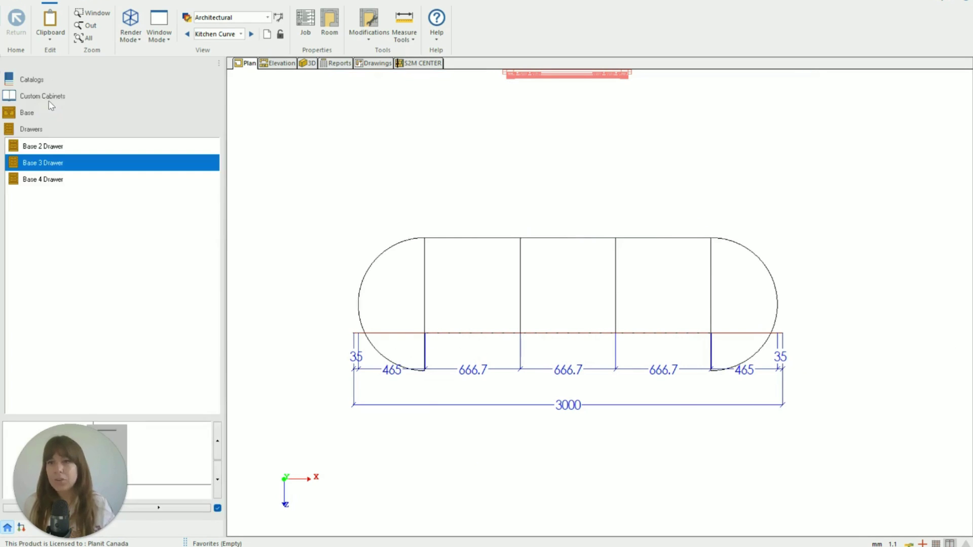
left_click(33, 113)
left_click(35, 131)
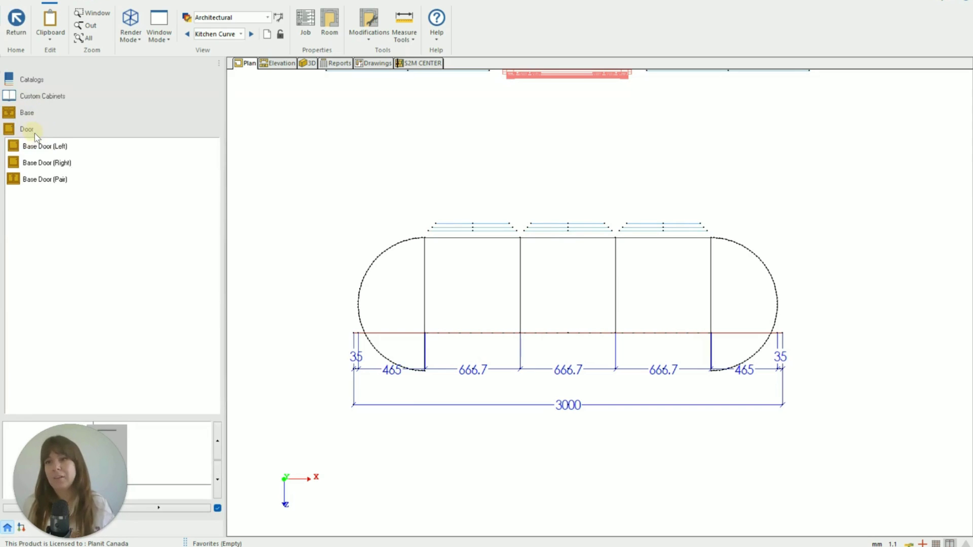
left_click(46, 147)
left_click(433, 319)
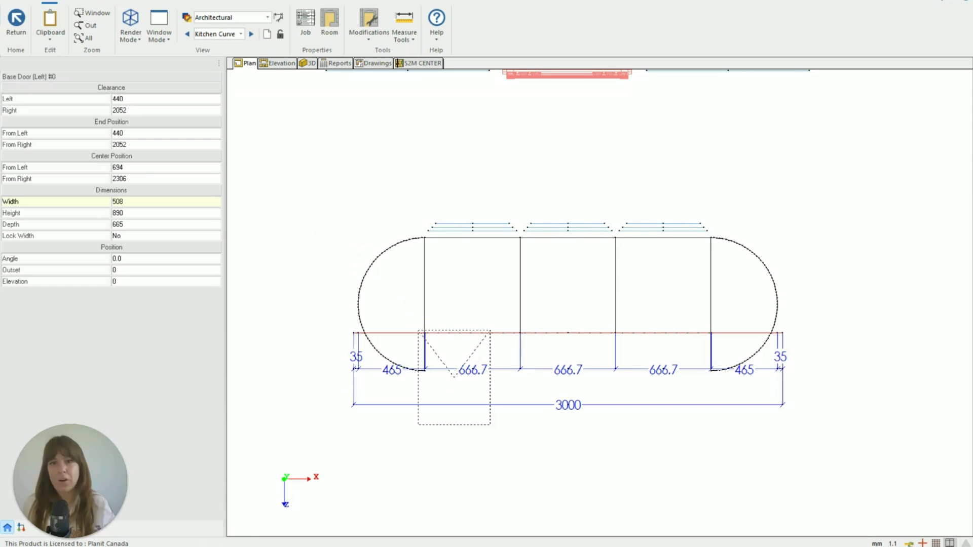
left_click_drag(453, 373, 469, 381)
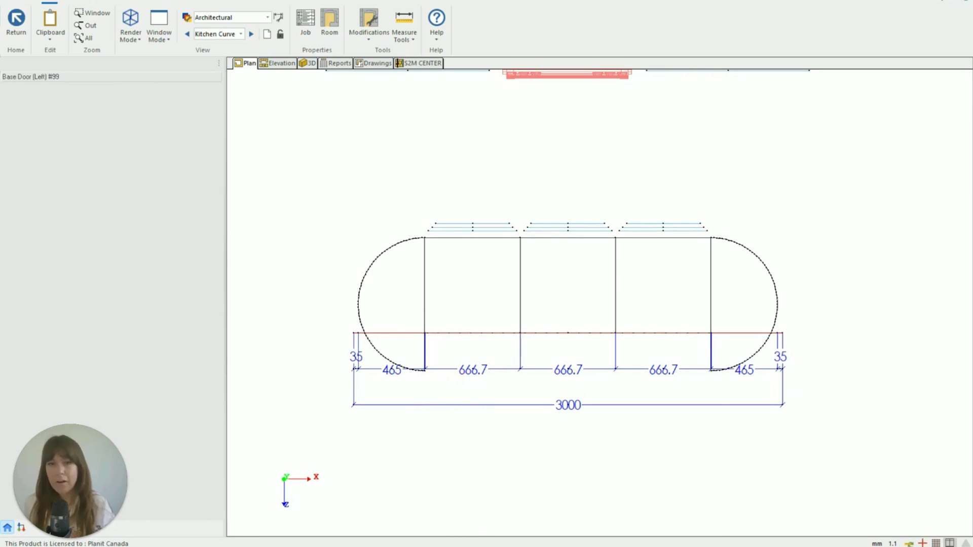
left_click(465, 382)
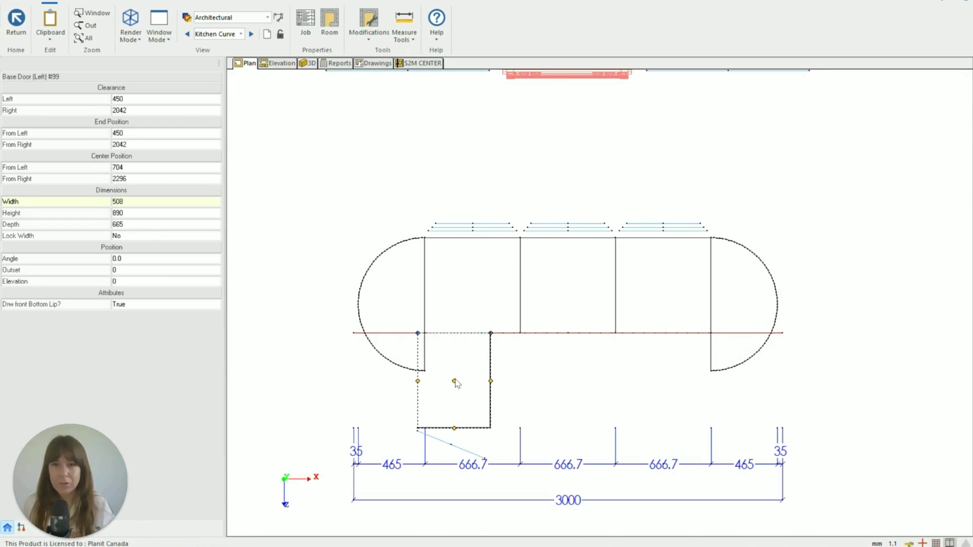
Step: Give the door cabinet depth 265, left clearance 500 and width 2000, stretched right
left_click(139, 225)
type("265")
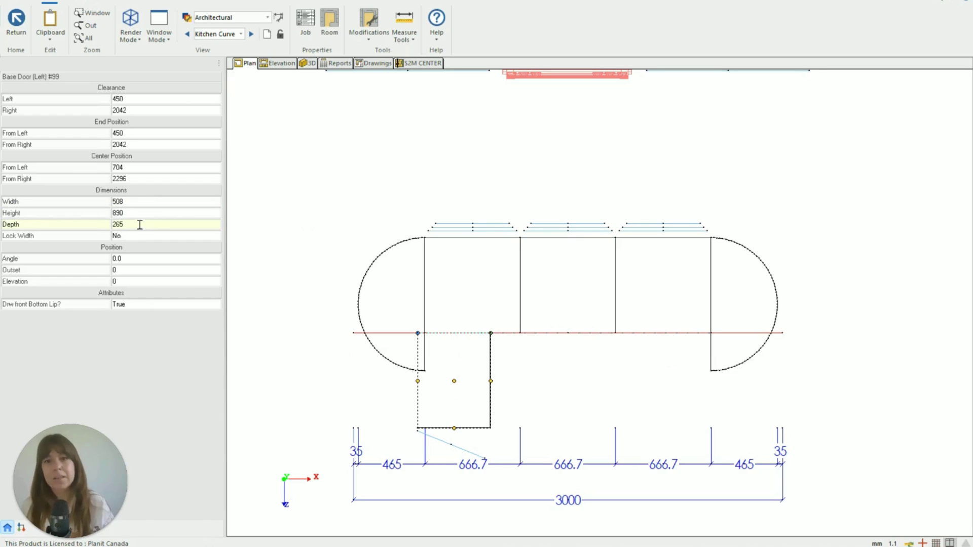
key("Return")
left_click(138, 98)
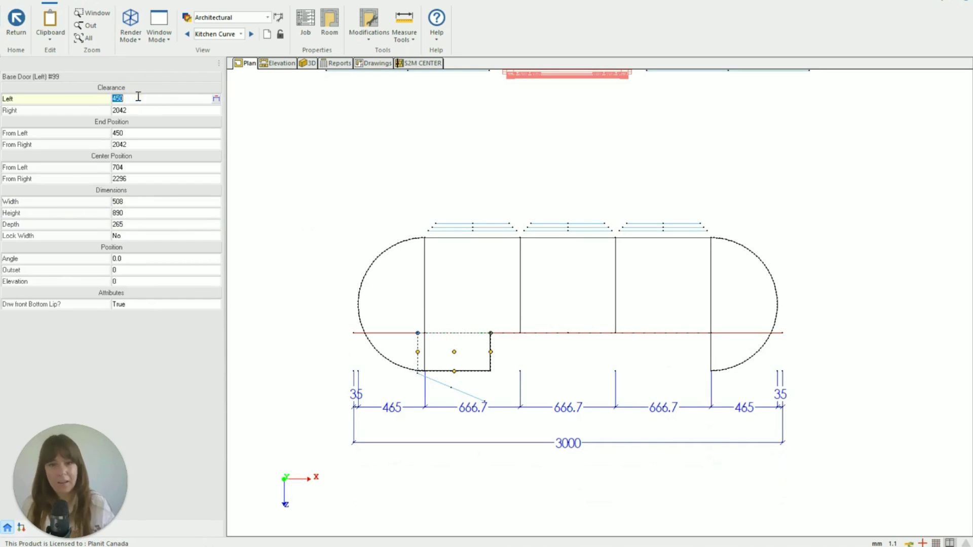
type("500")
key("Return")
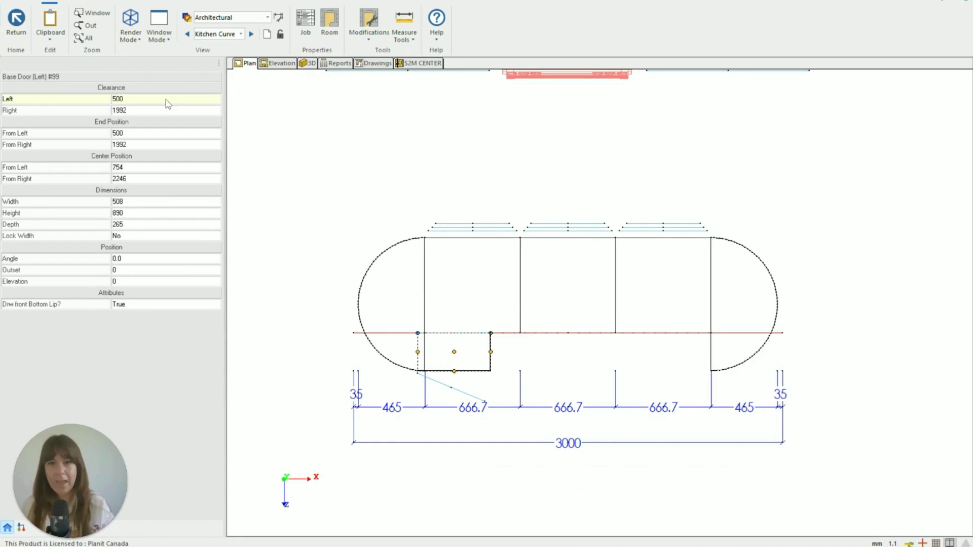
left_click(160, 203)
type("+1992-500")
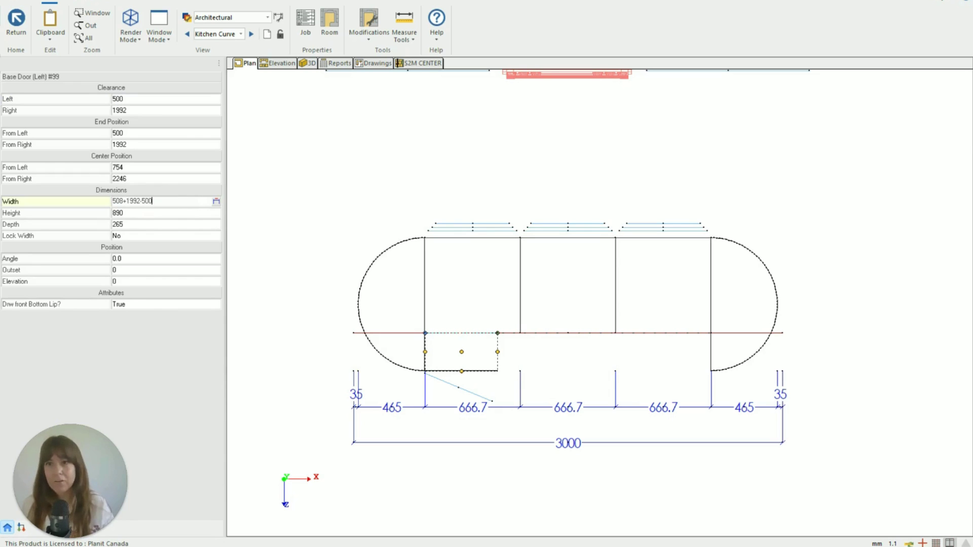
key("Return")
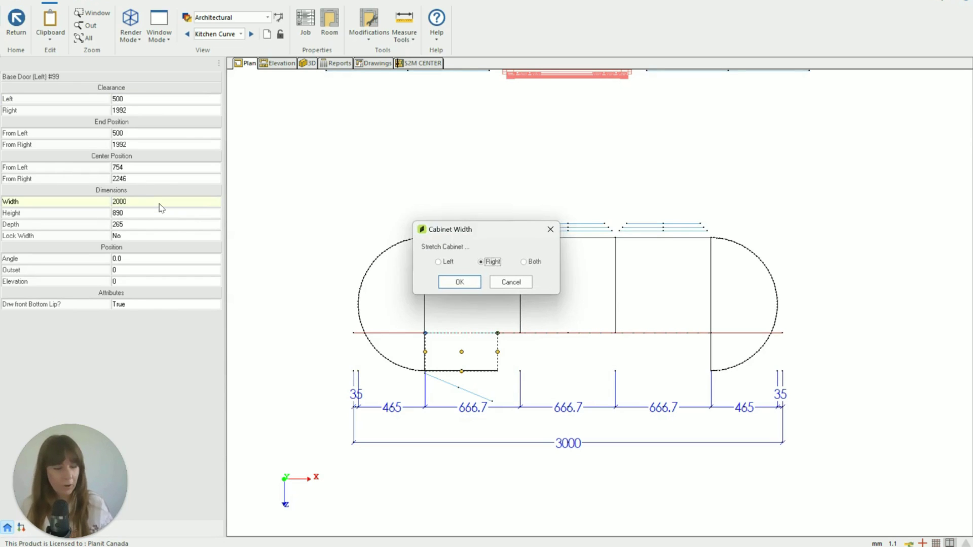
key("Return")
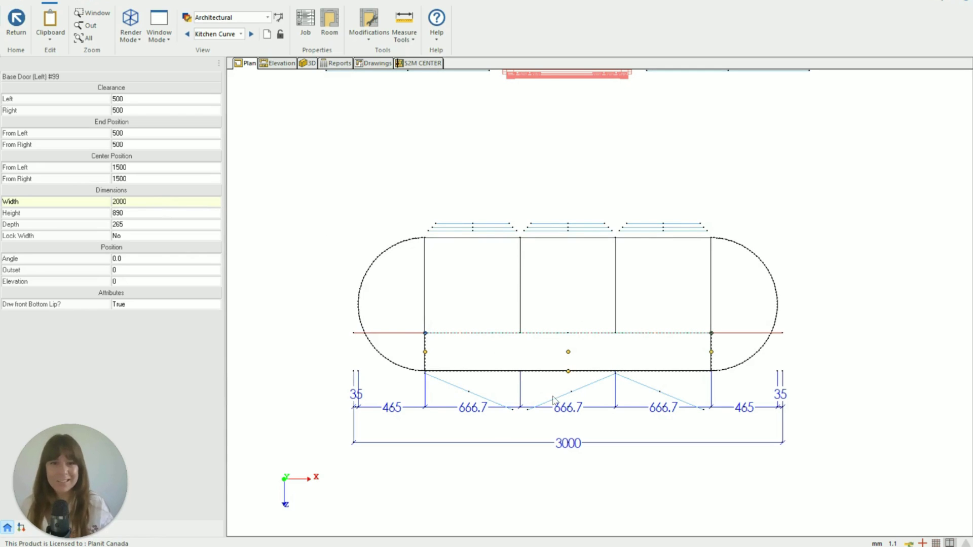
double_click(601, 362)
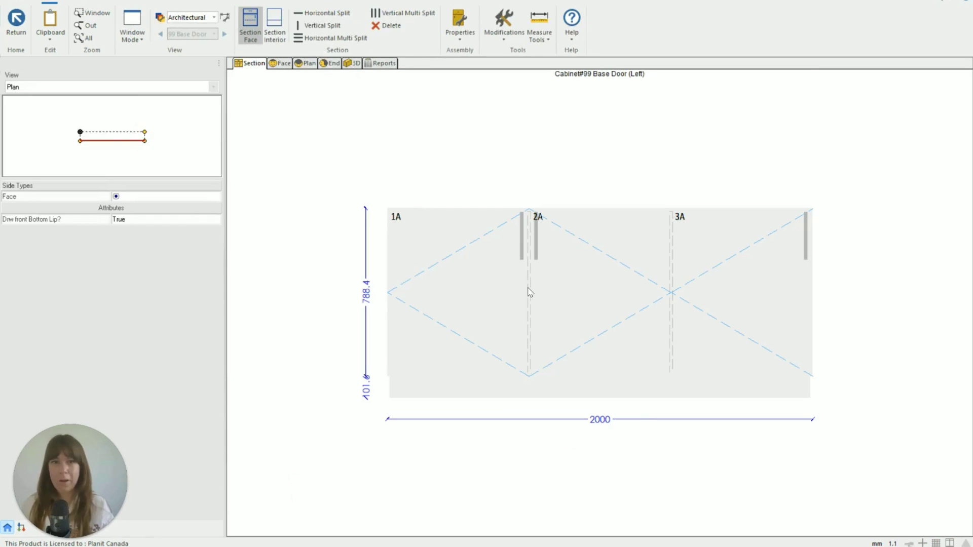
Step: Delete both vertical dividers, set the face type to Panel, and return to the plan
left_click(531, 293)
key("Delete")
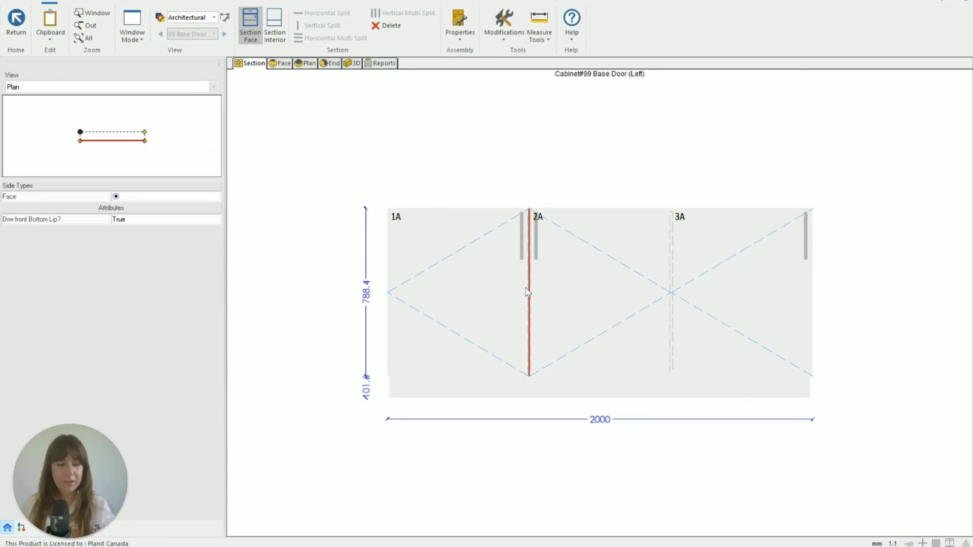
left_click(671, 316)
key("Escape")
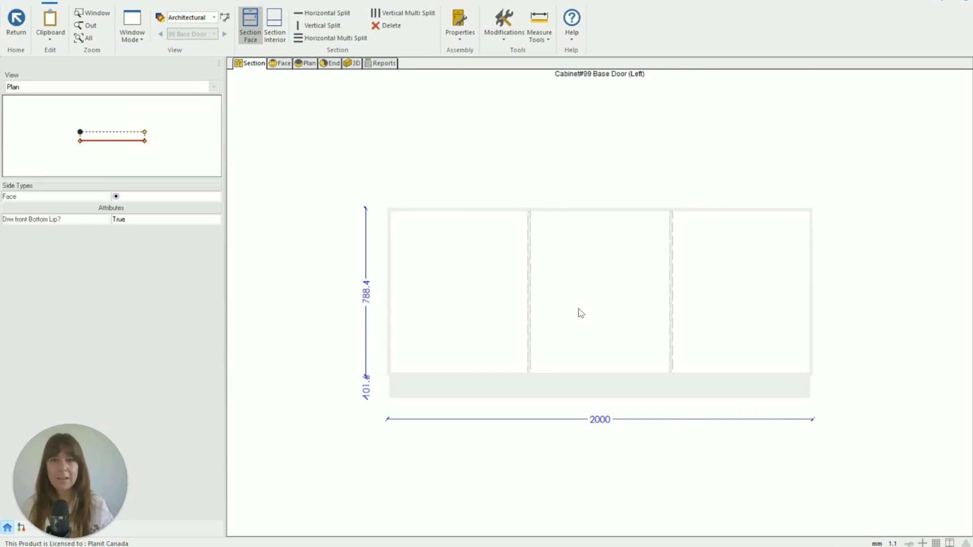
left_click(579, 312)
left_click(127, 228)
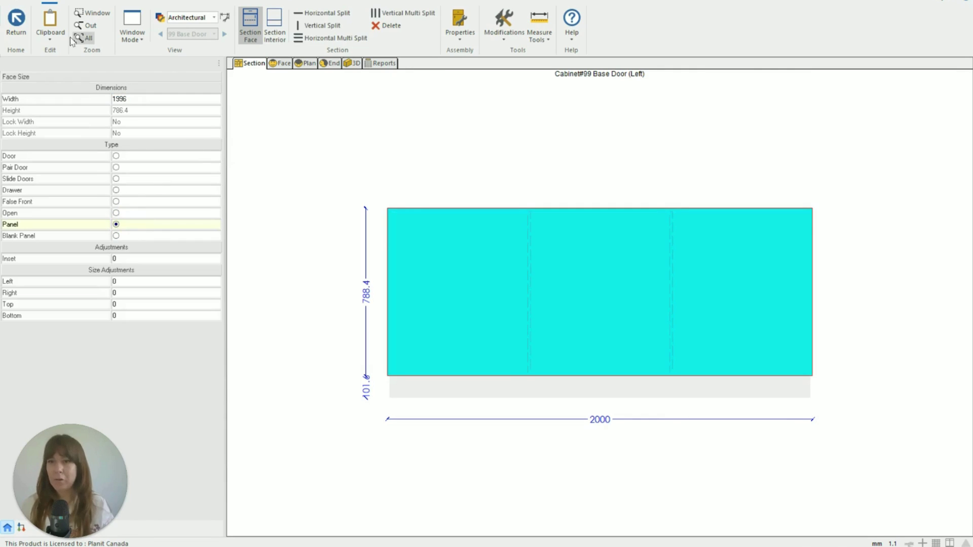
left_click(16, 23)
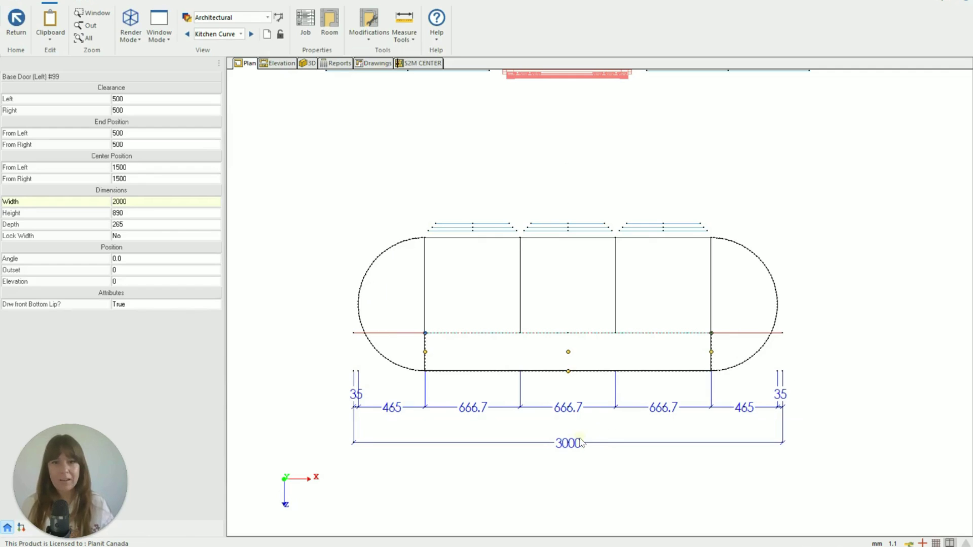
Step: Start a new countertop shape on the selected island outline using the Tops tools
left_click(579, 442)
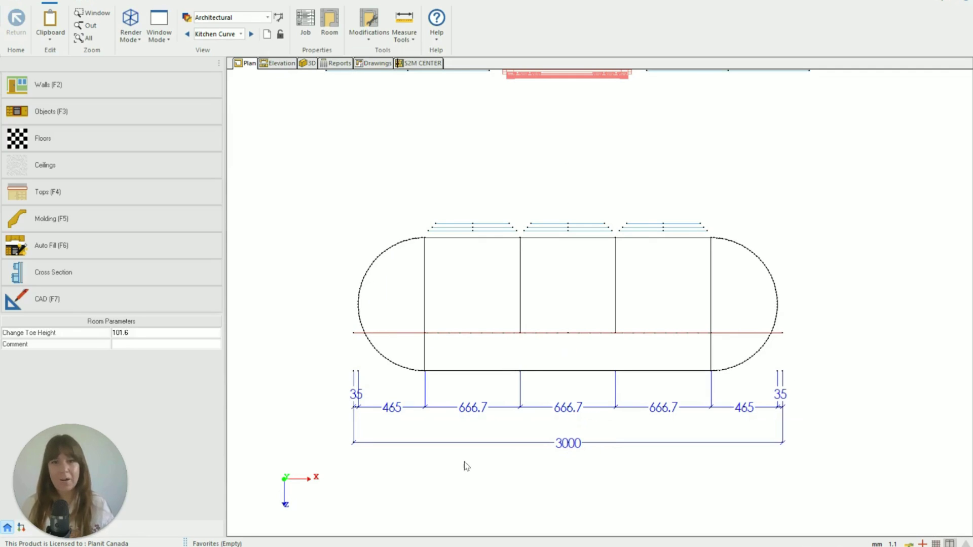
left_click(50, 193)
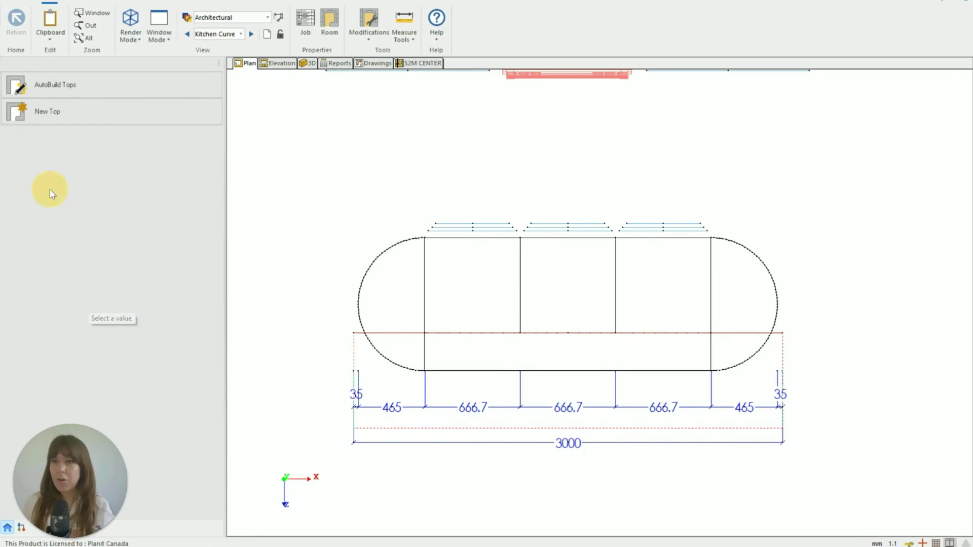
left_click(495, 269)
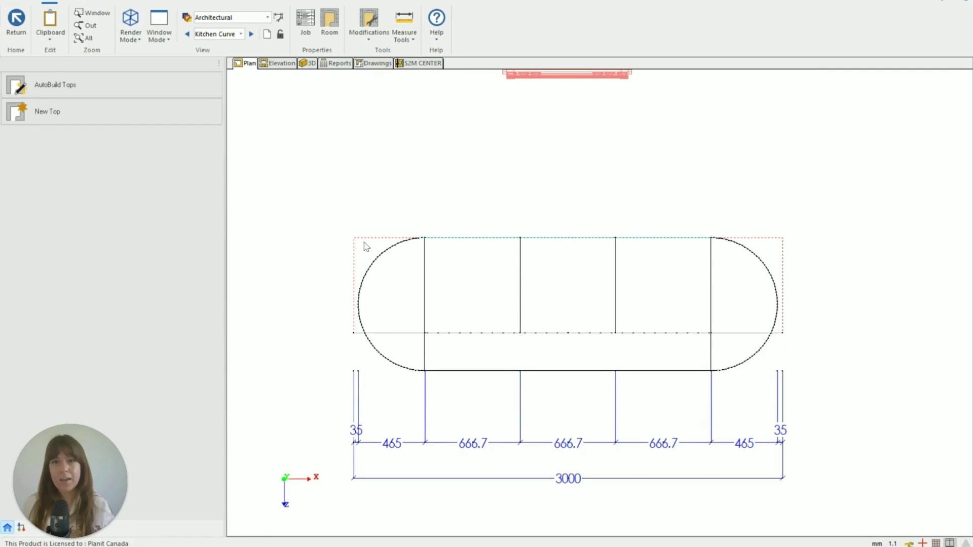
left_click(54, 114)
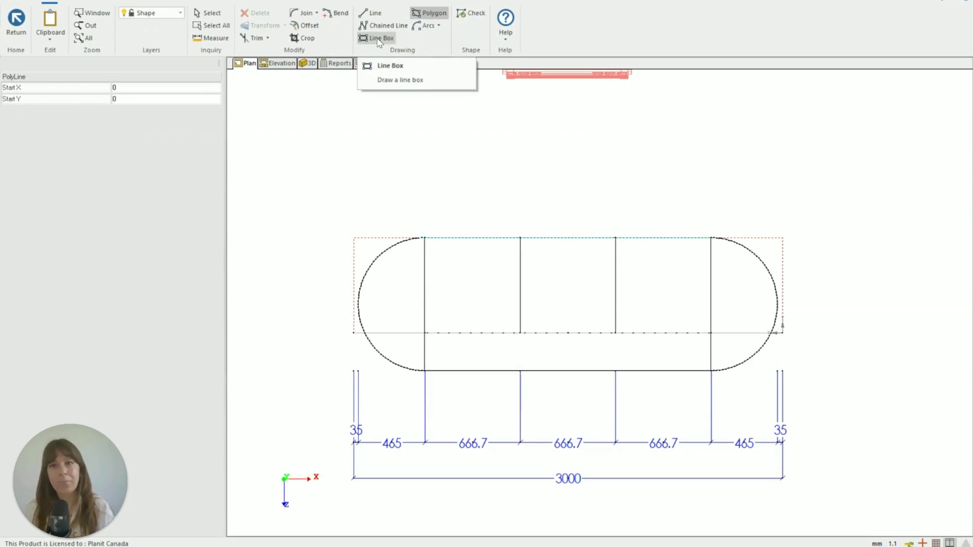
Step: Draw a line box with a 700 mm height around the island
left_click(377, 38)
left_click(785, 332)
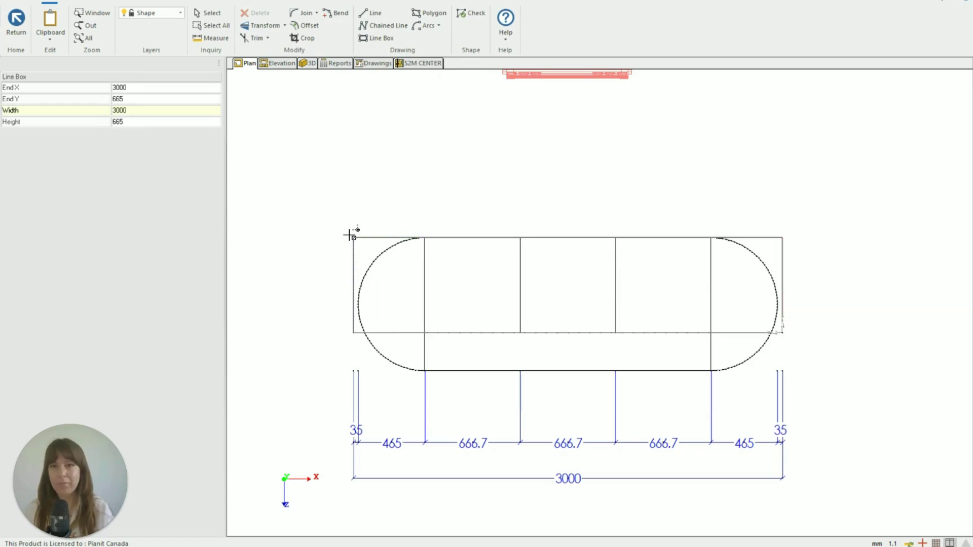
key("Tab")
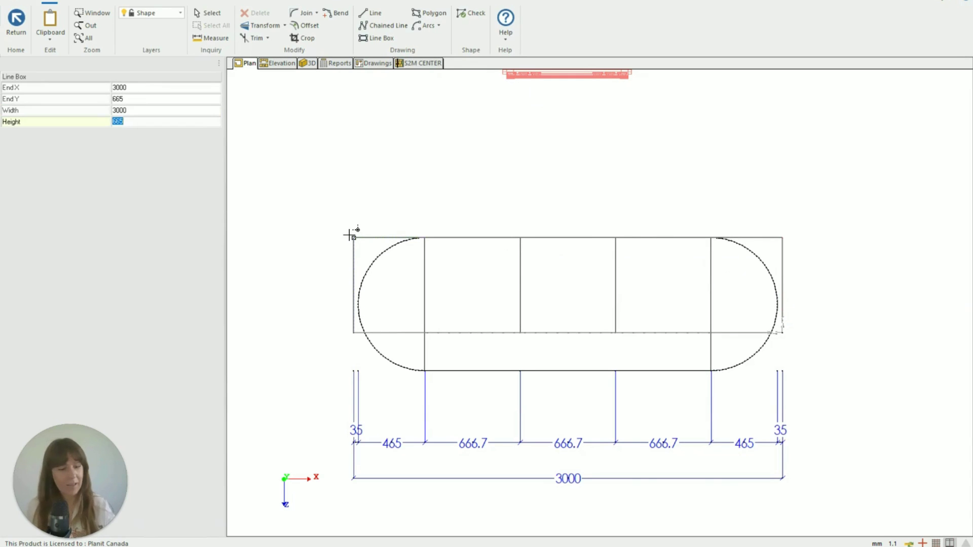
type("700")
key("Return")
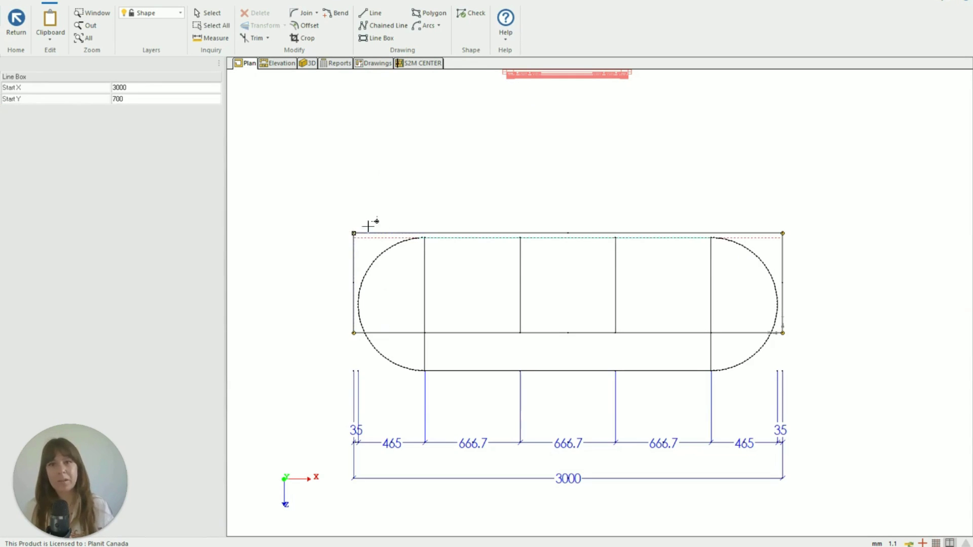
Step: Offset the 3000 mm midline 300 mm down and start a fillet on the left side
left_click(209, 12)
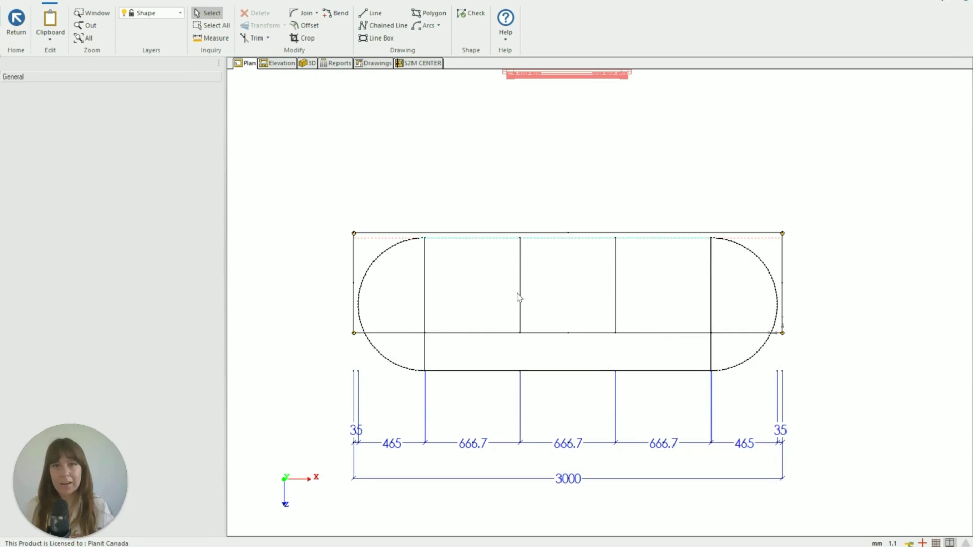
left_click(501, 333)
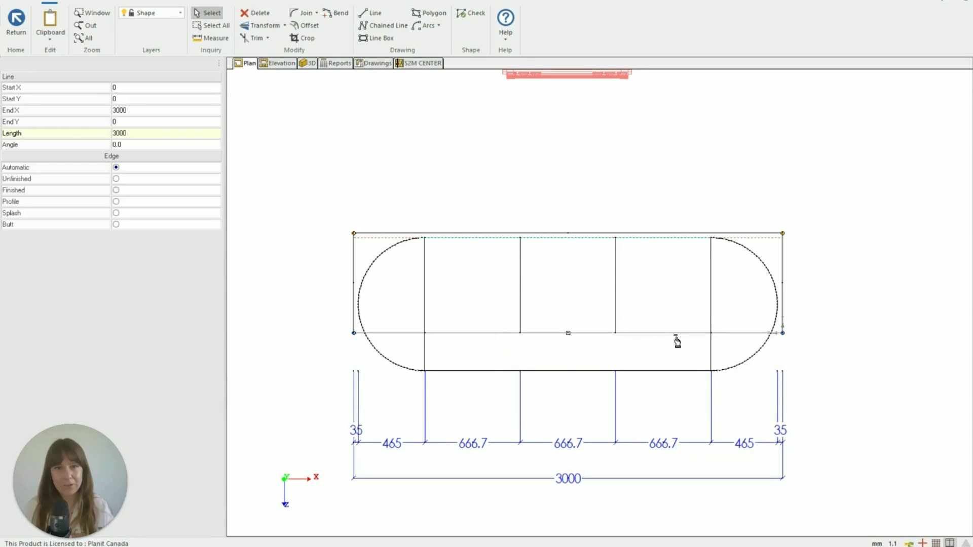
key("o")
type("300")
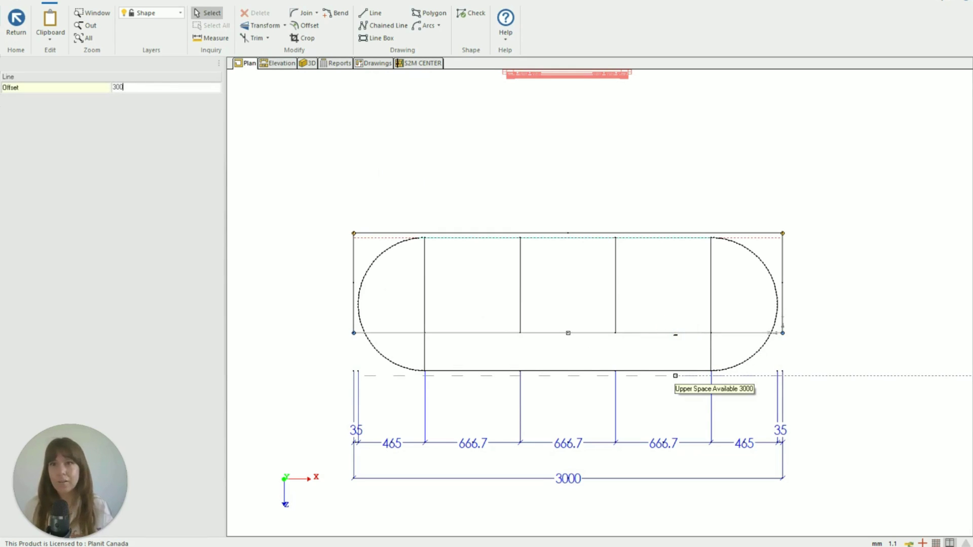
left_click(676, 378)
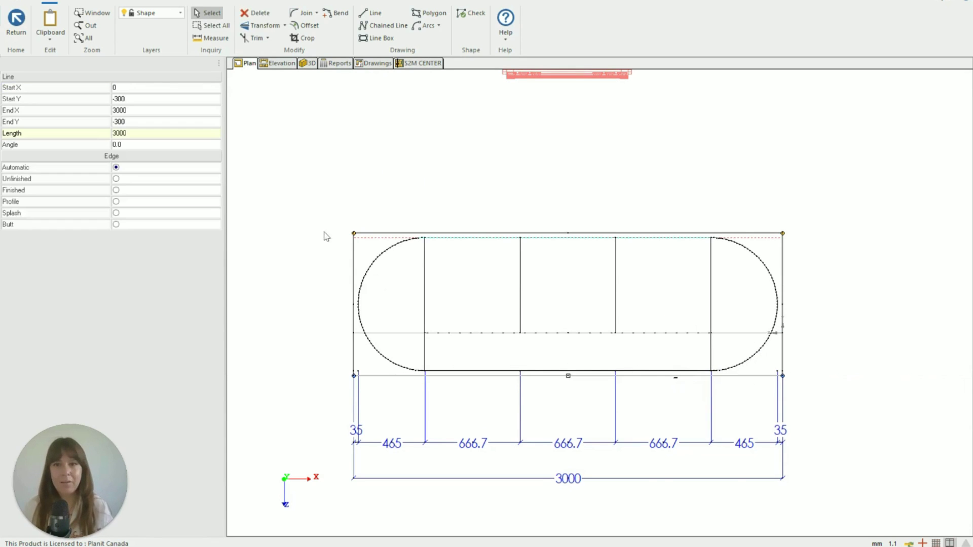
left_click(353, 277)
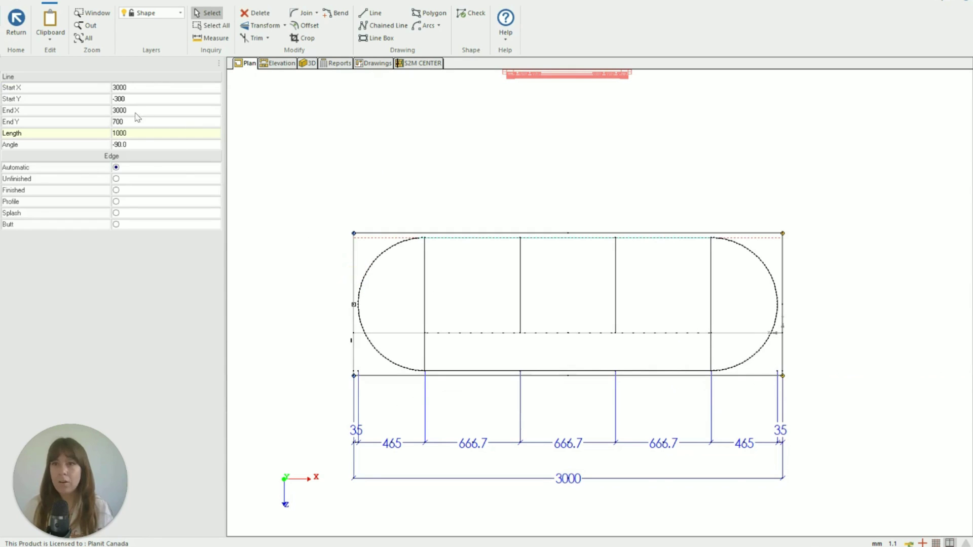
left_click(316, 13)
left_click(320, 66)
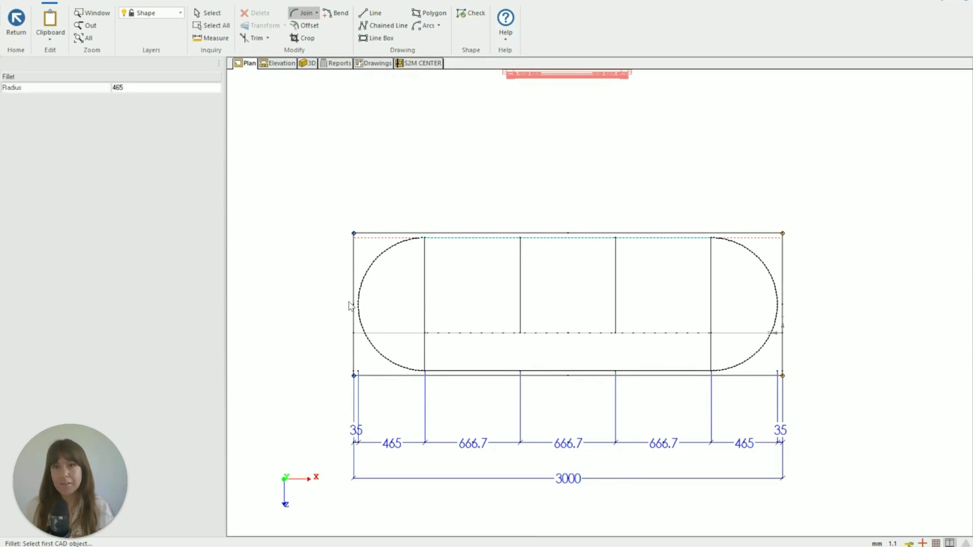
Step: Fillet all four outline corners with a 500 mm radius
left_click(140, 90)
type("500")
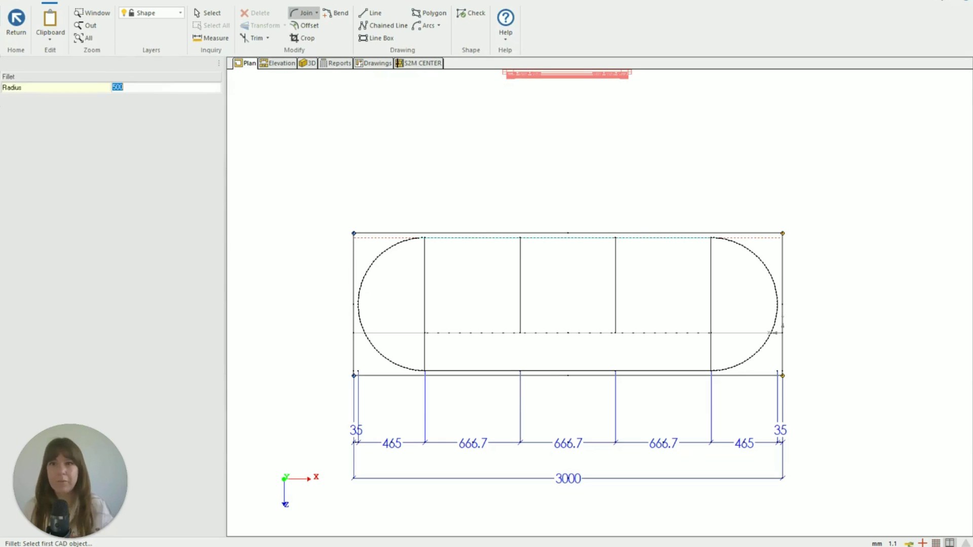
key("Return")
left_click(376, 233)
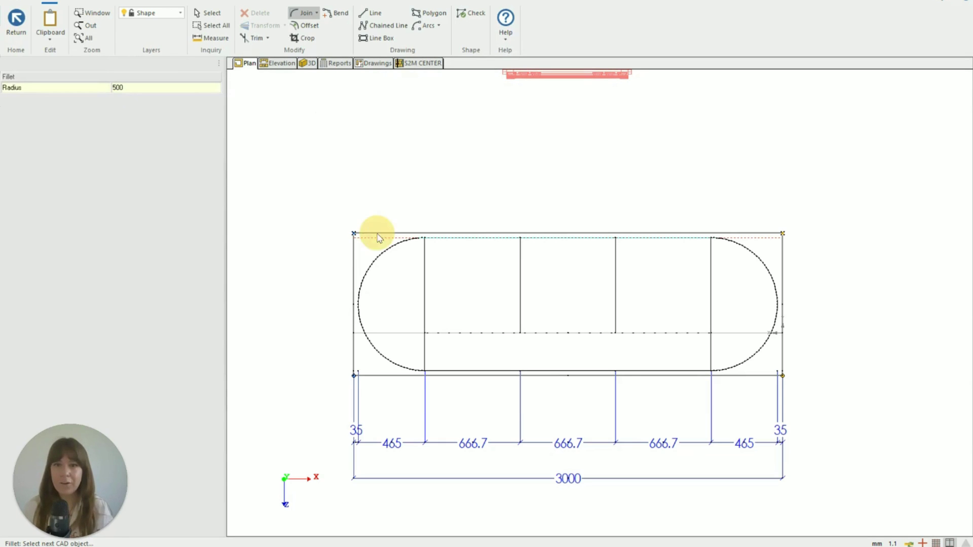
left_click(352, 256)
left_click(354, 357)
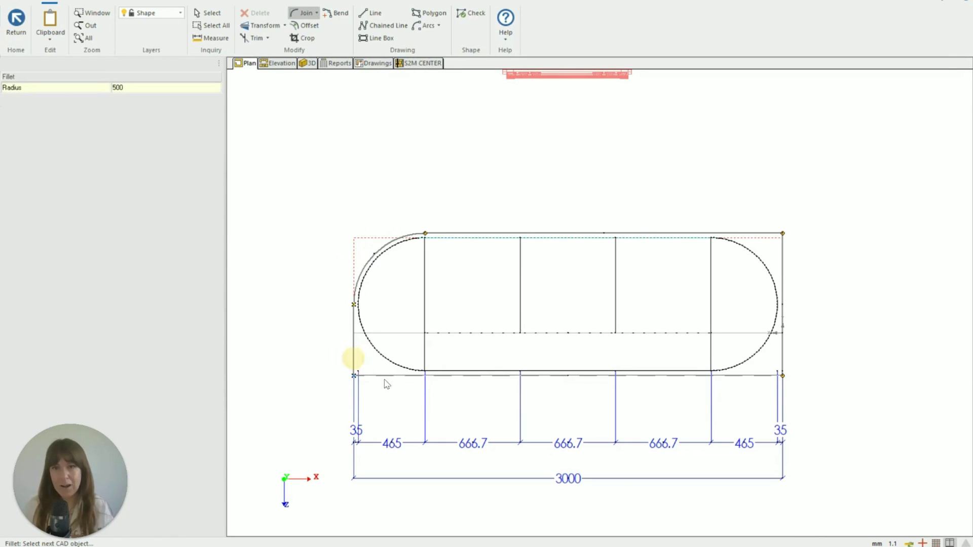
left_click(384, 375)
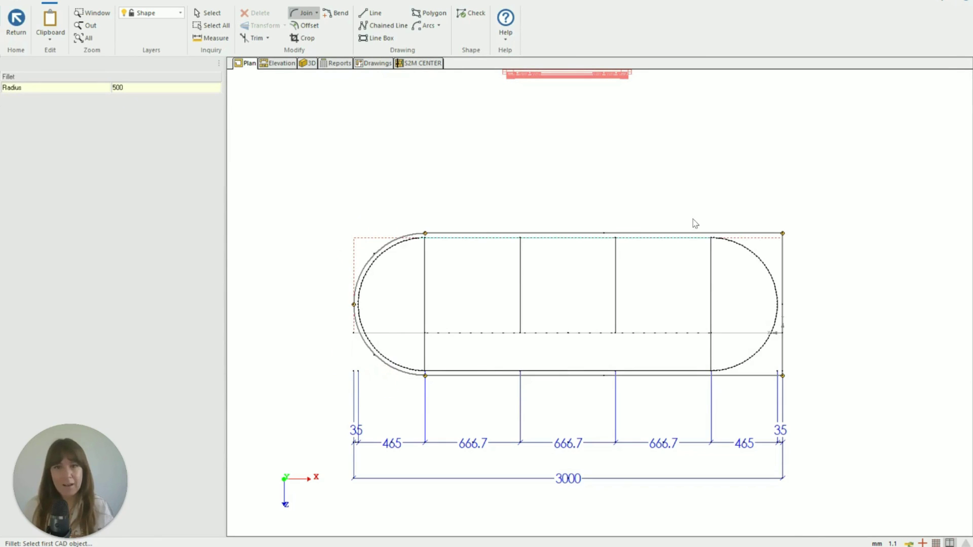
left_click(766, 235)
left_click(783, 260)
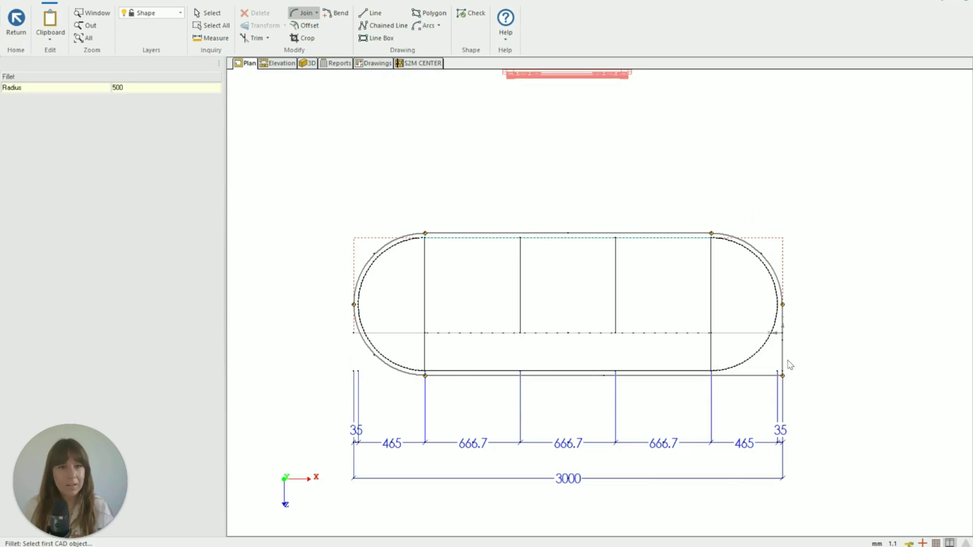
left_click(782, 359)
left_click(762, 376)
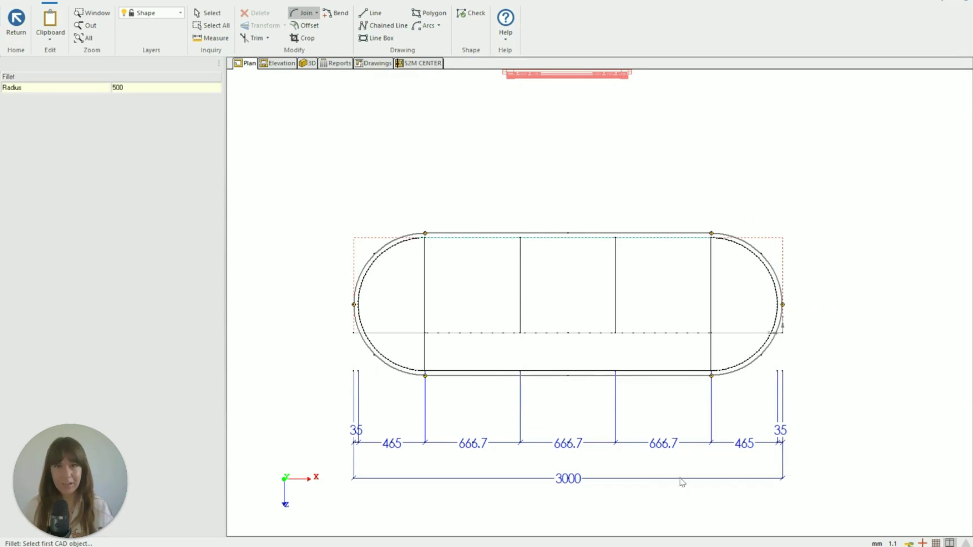
Step: Check that the outline is closed, save it as a new shape, and return to the plan
left_click(471, 13)
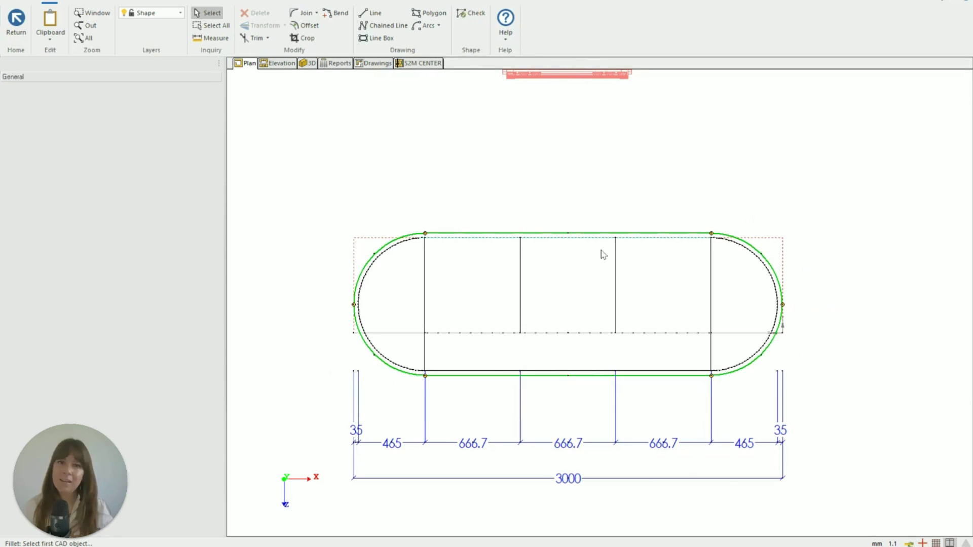
left_click(17, 32)
left_click(448, 286)
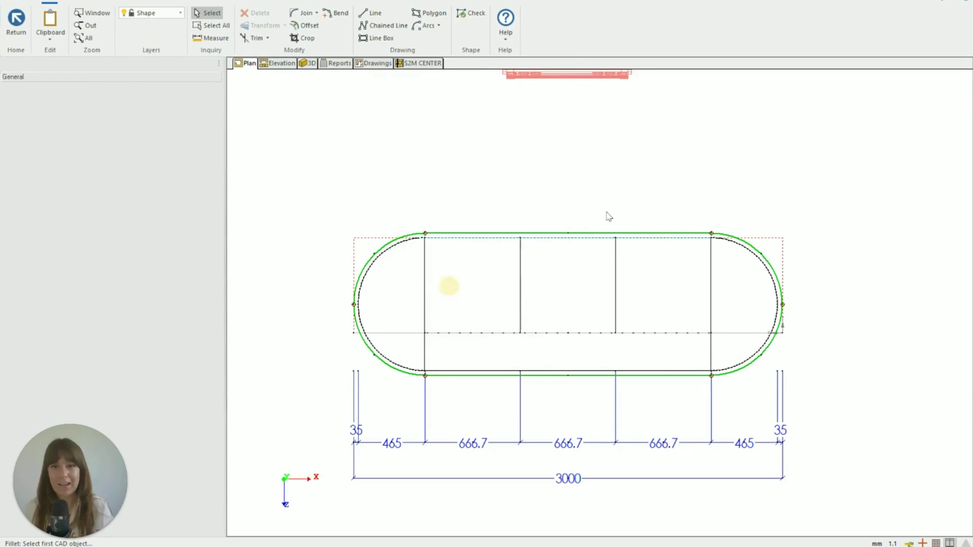
left_click(16, 24)
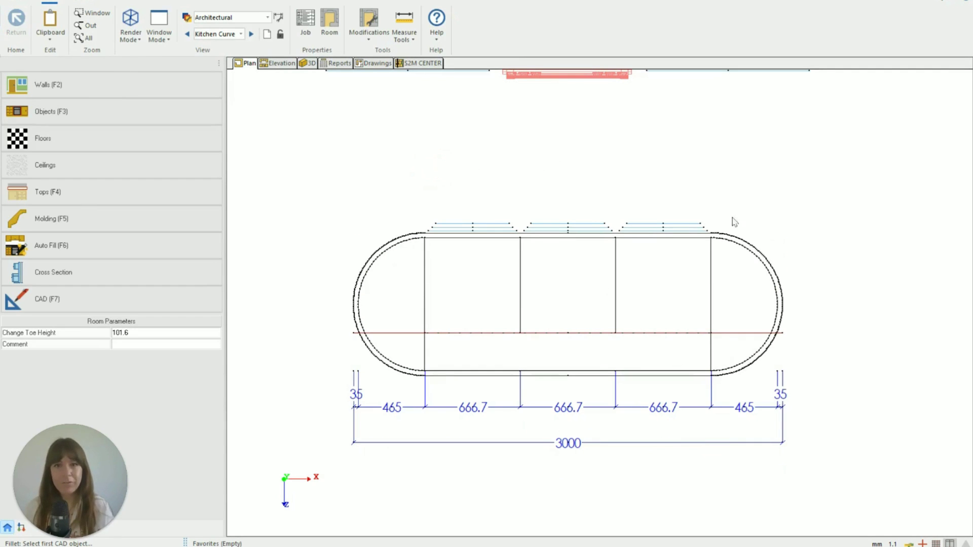
left_click(310, 64)
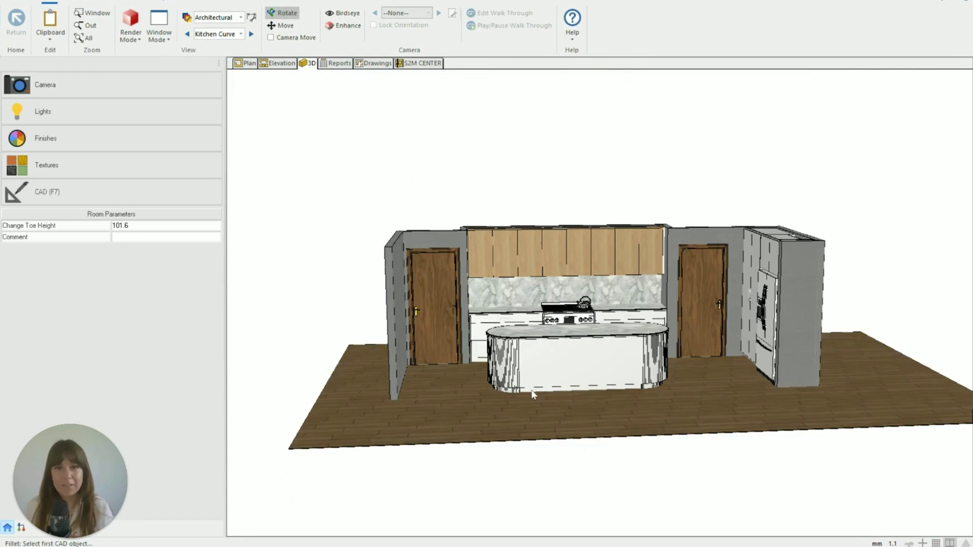
left_click_drag(552, 405, 716, 396)
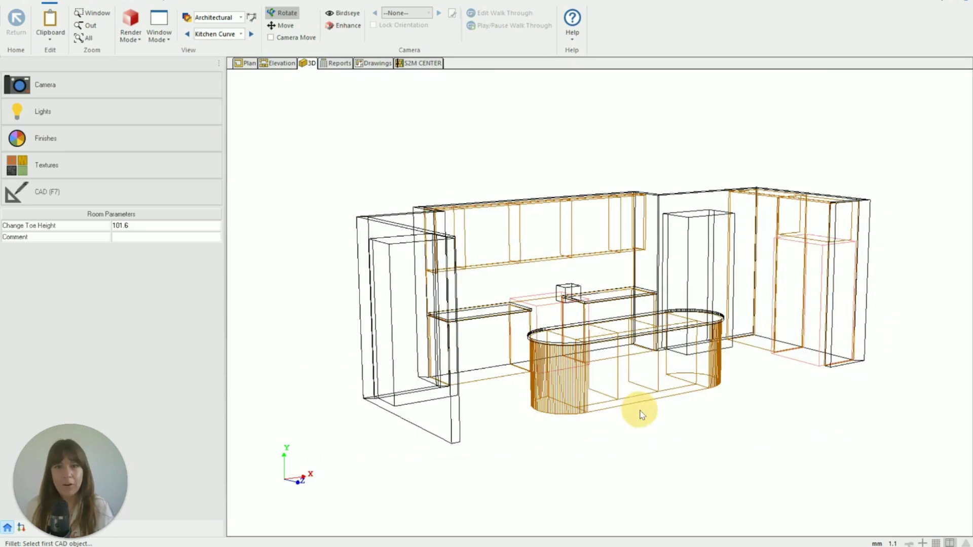
left_click(237, 65)
Step: Switch the plan display style to Copie deUsine
left_click(226, 18)
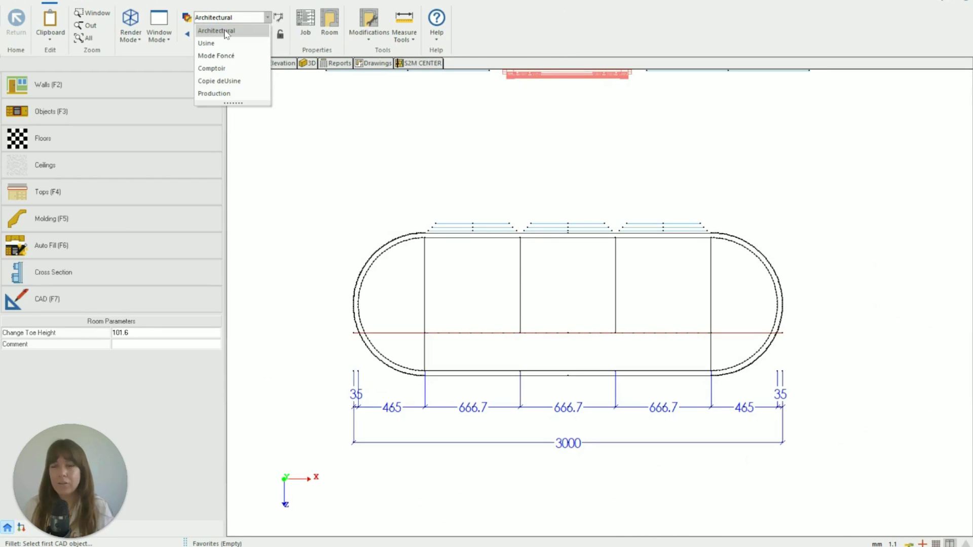
left_click(220, 81)
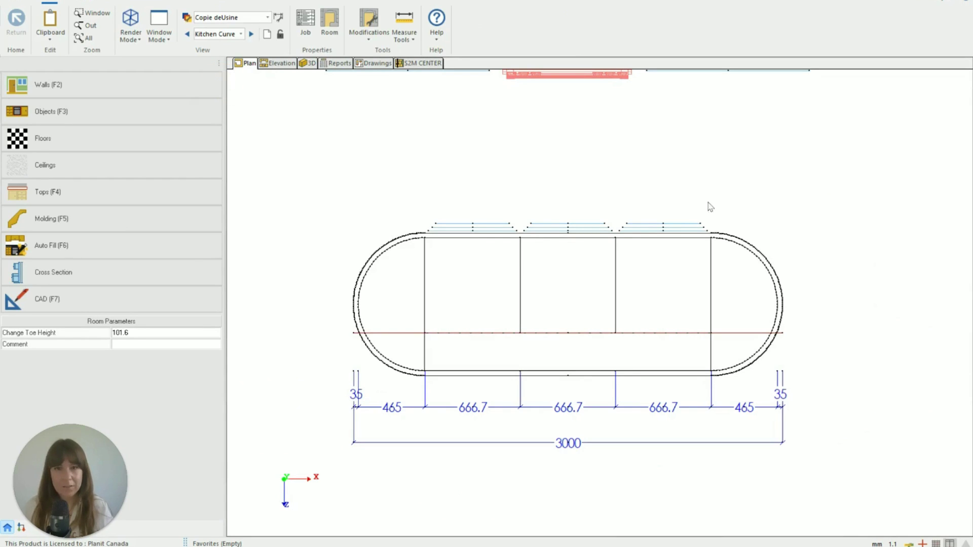
scroll(434, 270, "up", 1)
scroll(432, 266, "up", 1)
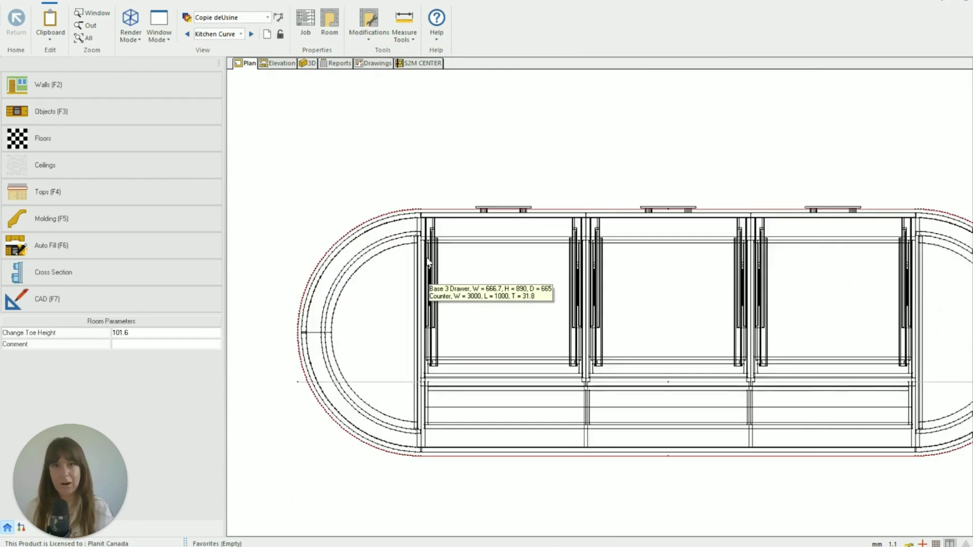
scroll(430, 264, "up", 2)
scroll(429, 263, "up", 1)
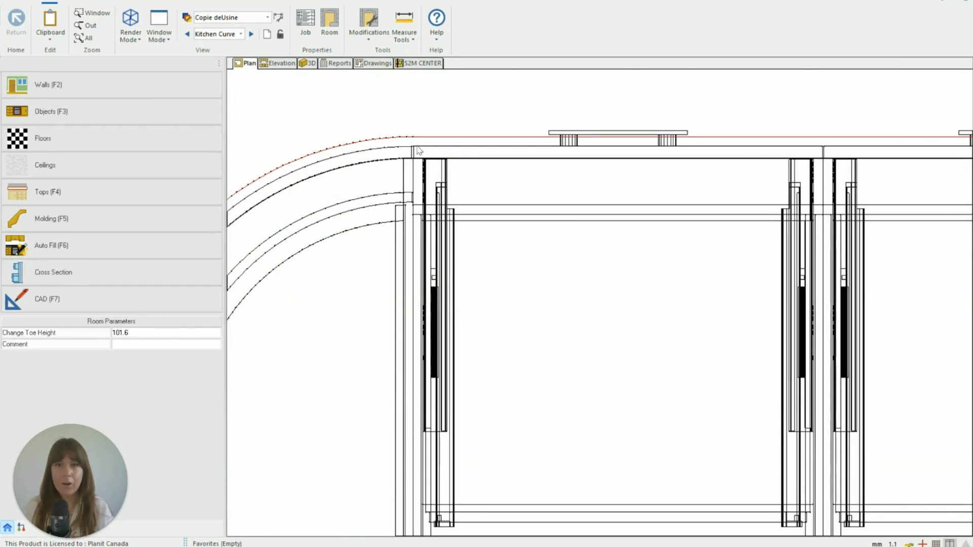
scroll(436, 137, "down", 2)
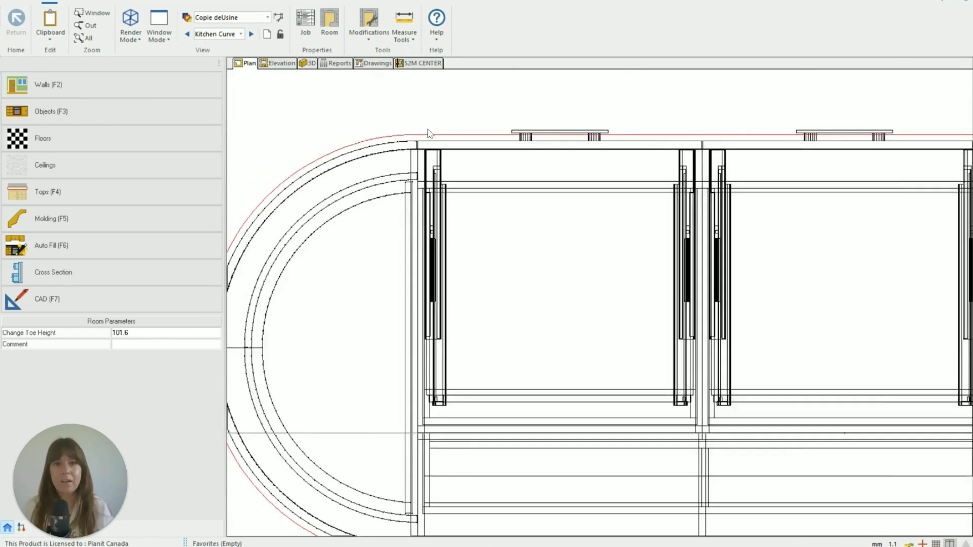
scroll(435, 138, "down", 1)
scroll(436, 138, "down", 1)
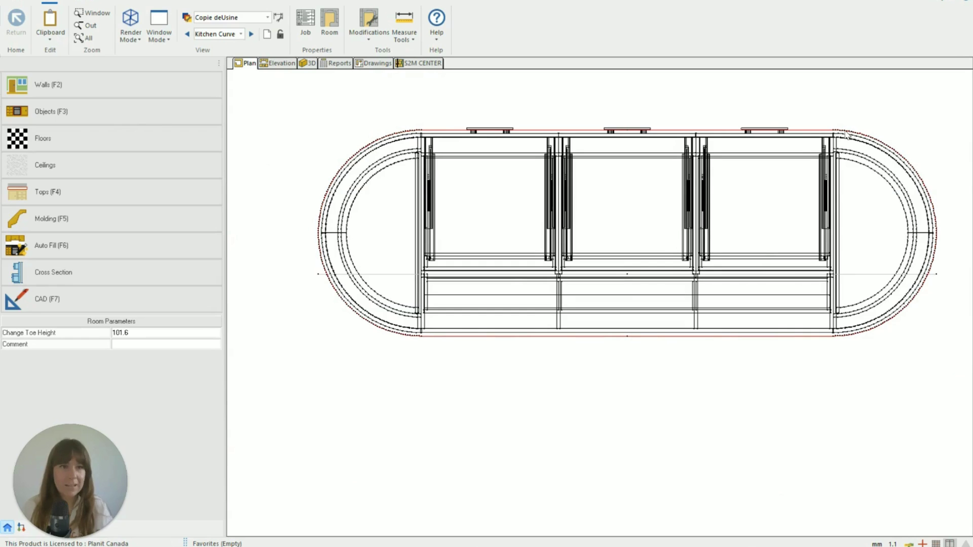
scroll(596, 424, "down", 1)
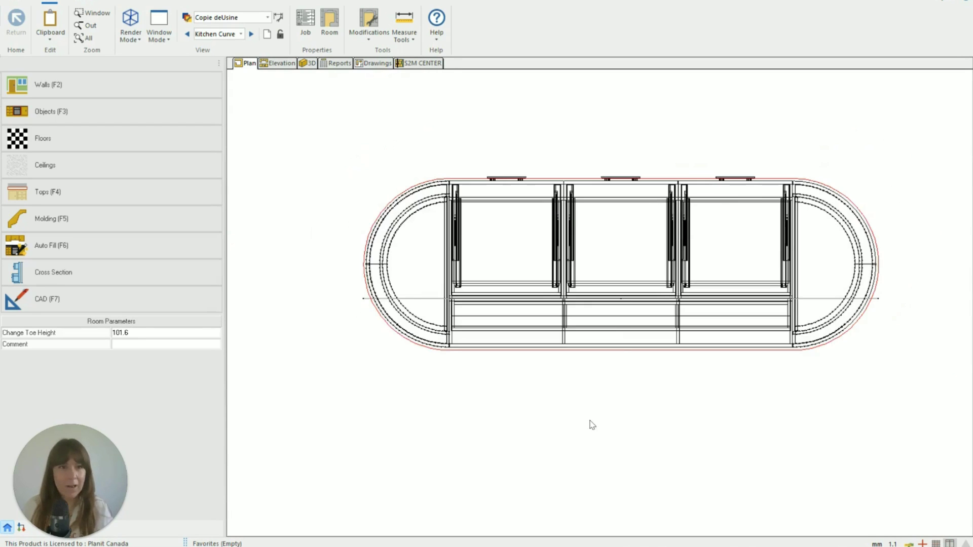